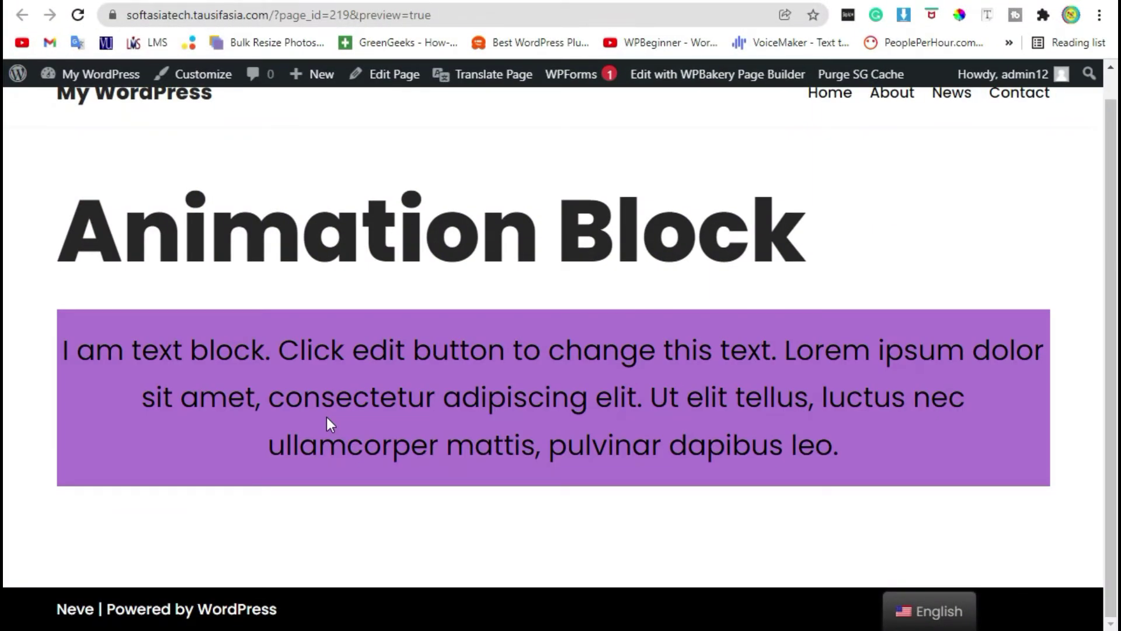
- From the Animation Block page preview, go to the admin Dashboard via the My WordPress menu
{"action": "scroll", "coordinate": [327, 417], "scroll_direction": "up", "scroll_amount": 1}
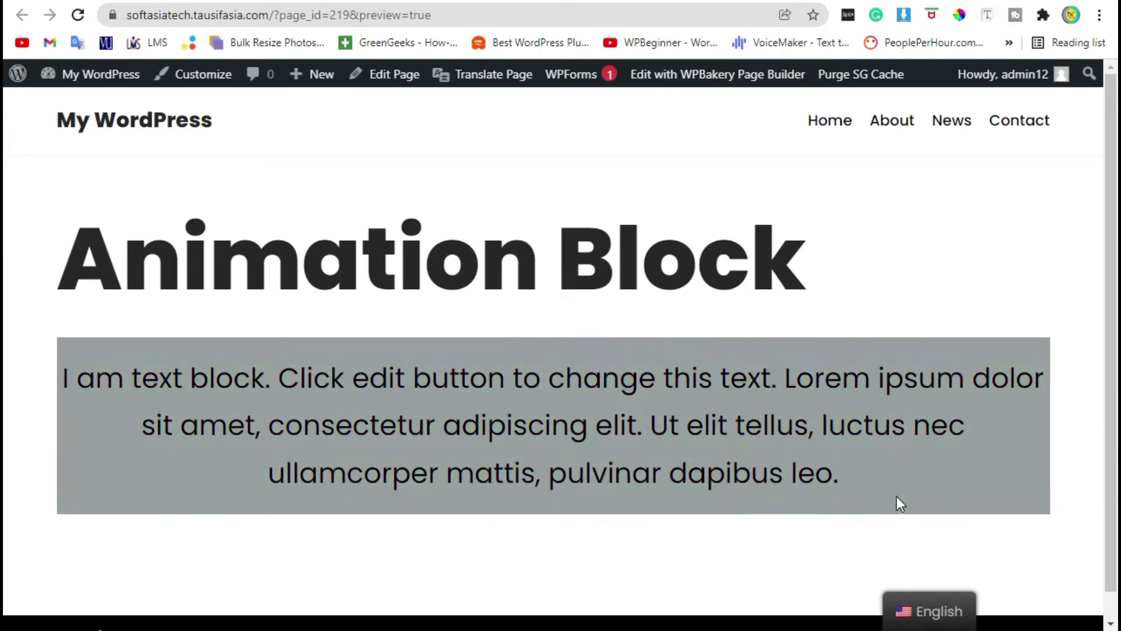
{"action": "left_click_drag", "start_coordinate": [842, 485], "coordinate": [34, 366]}
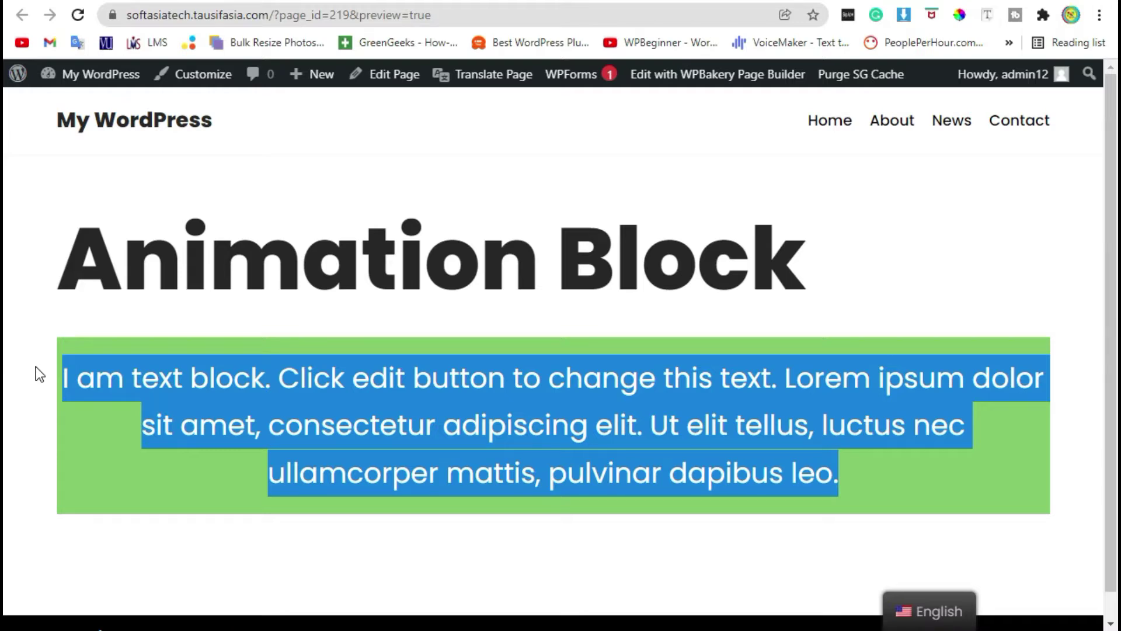
{"action": "left_click", "coordinate": [62, 276]}
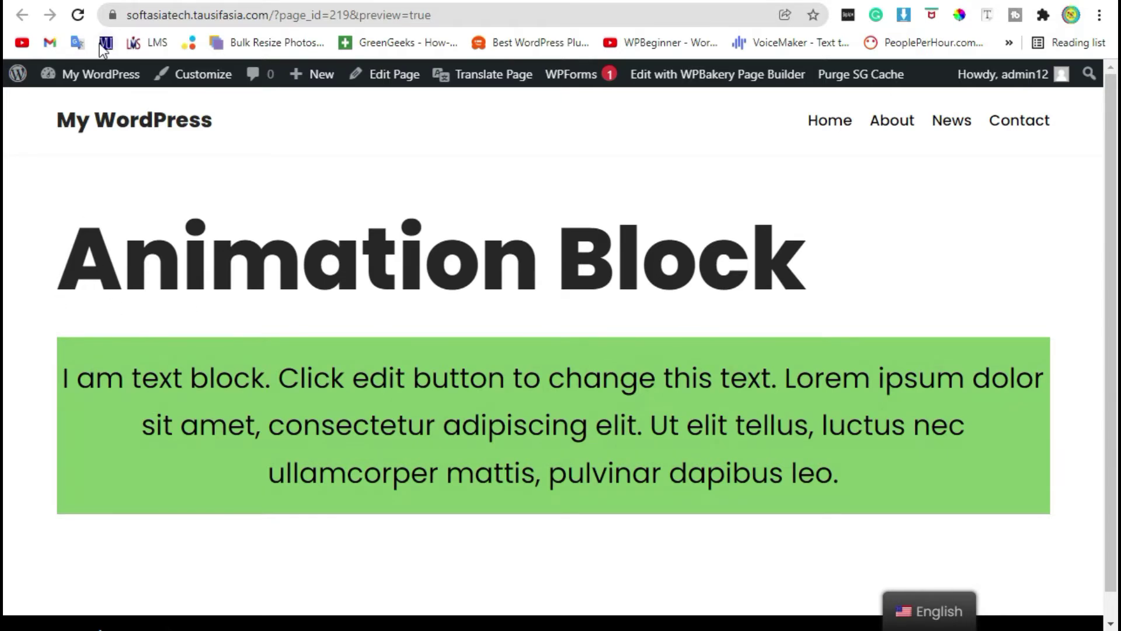
{"action": "mouse_move", "coordinate": [95, 79]}
{"action": "left_click", "coordinate": [108, 115]}
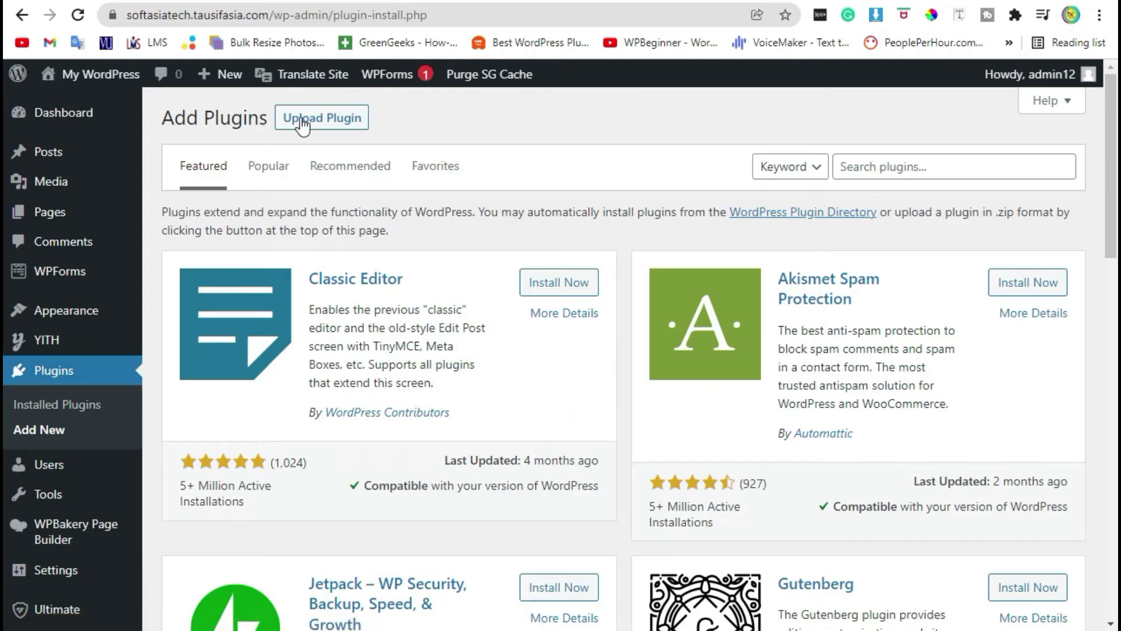
- Choose Ultimate_VC_Addons.zip from the Desktop in the Upload Plugin form
{"action": "left_click", "coordinate": [301, 121]}
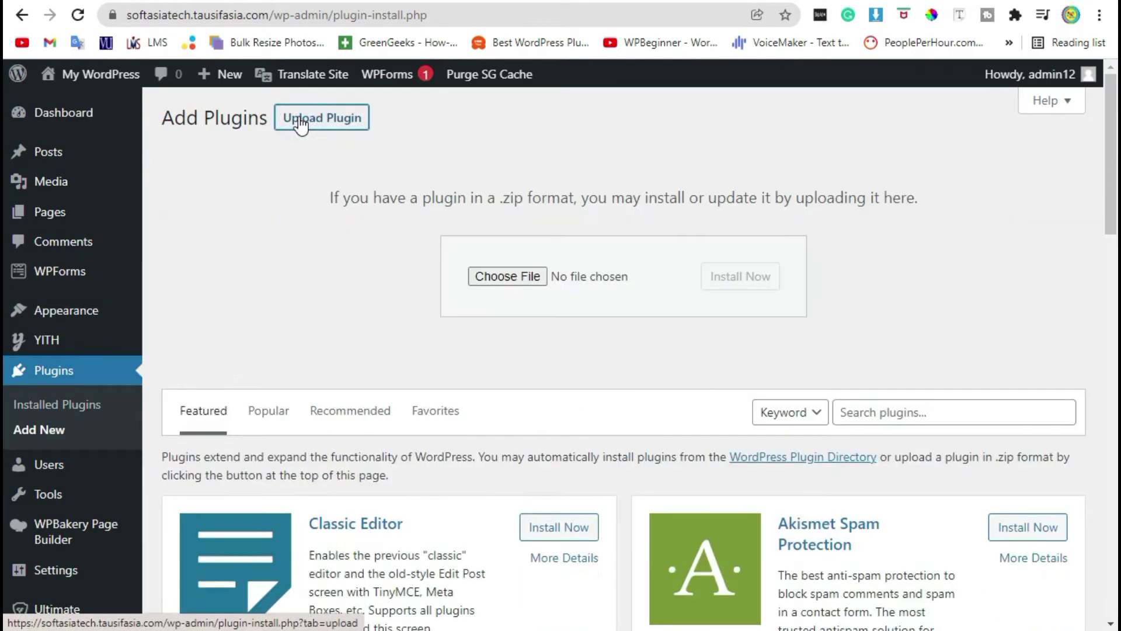
{"action": "left_click", "coordinate": [530, 279]}
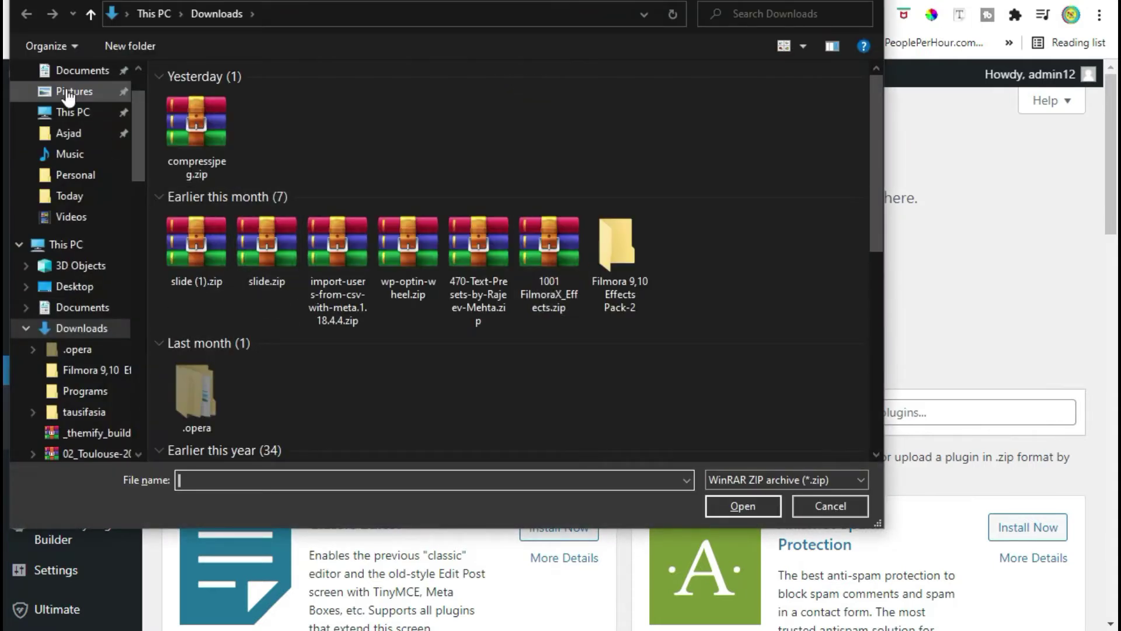
{"action": "left_click", "coordinate": [88, 285]}
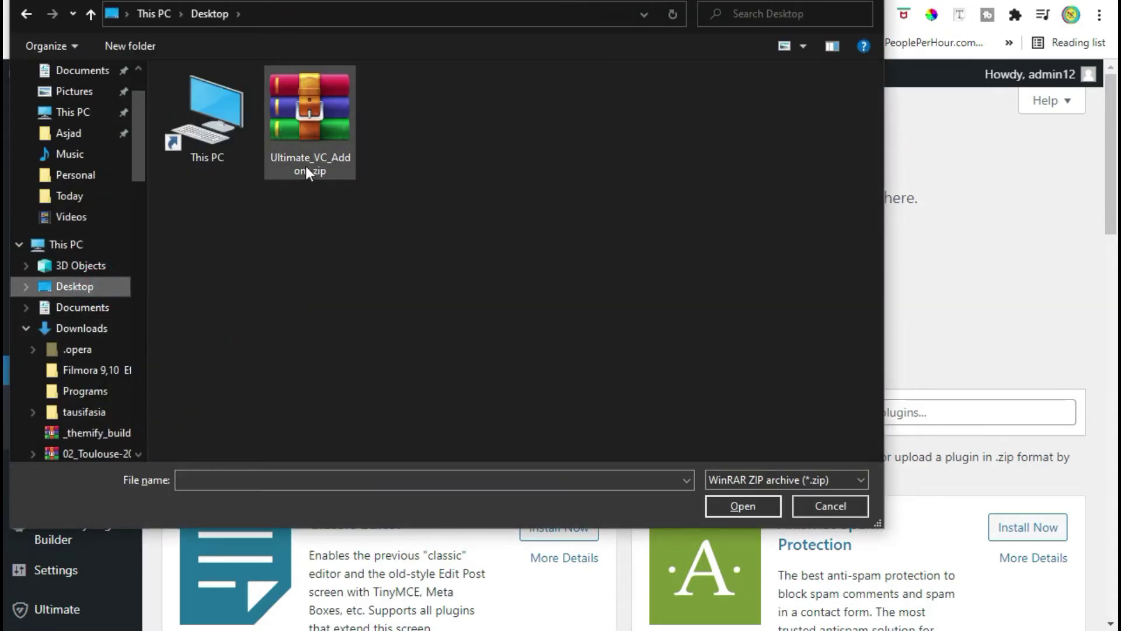
{"action": "double_click", "coordinate": [317, 139]}
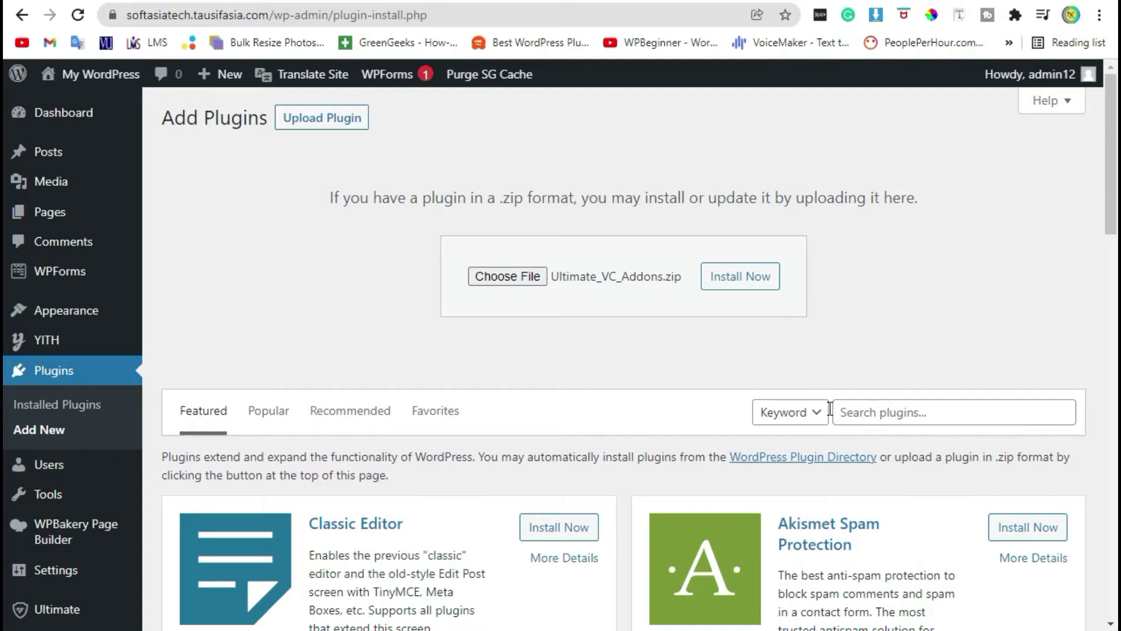
- Install Ultimate_VC_Addons.zip, replacing the current plugin with the uploaded version
{"action": "left_click", "coordinate": [740, 285]}
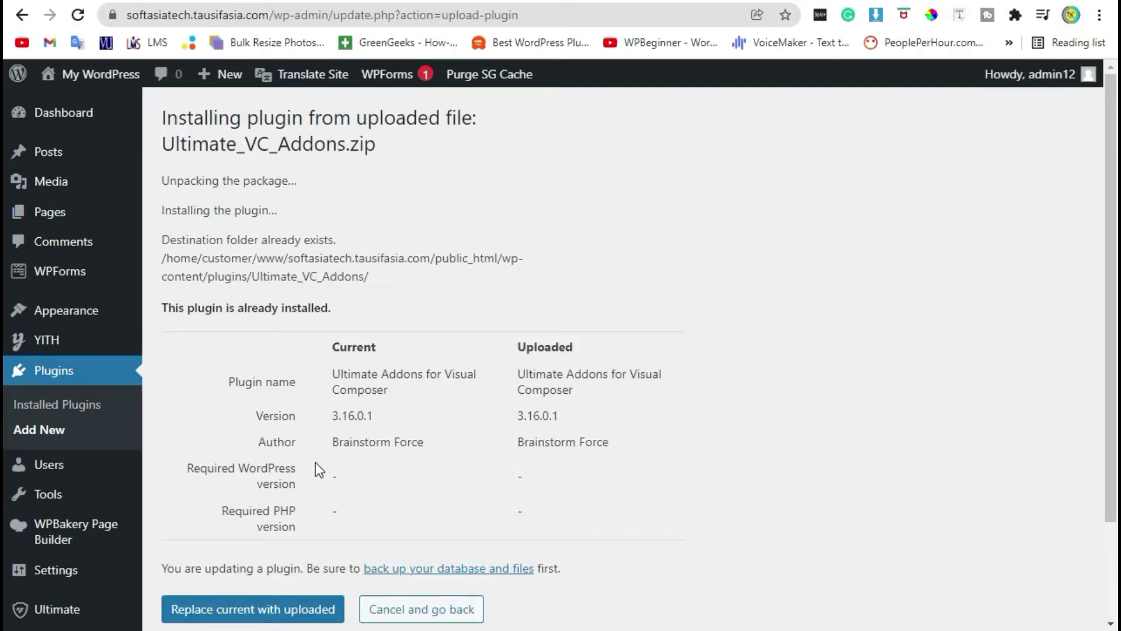
{"action": "scroll", "coordinate": [316, 461], "scroll_direction": "down", "scroll_amount": 3}
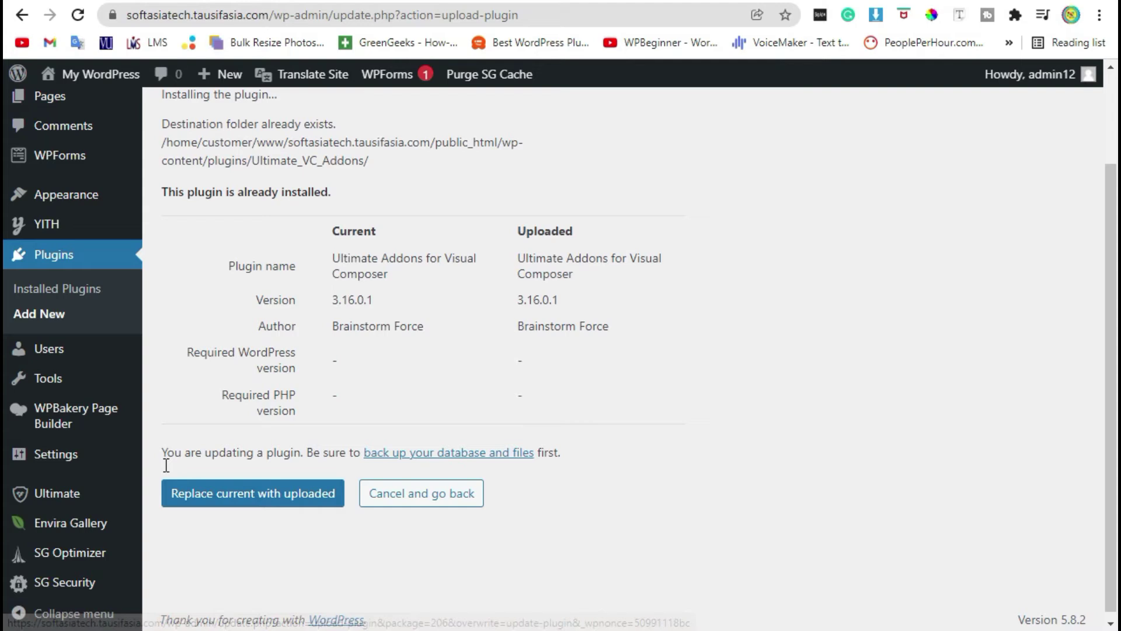
{"action": "left_click", "coordinate": [223, 511]}
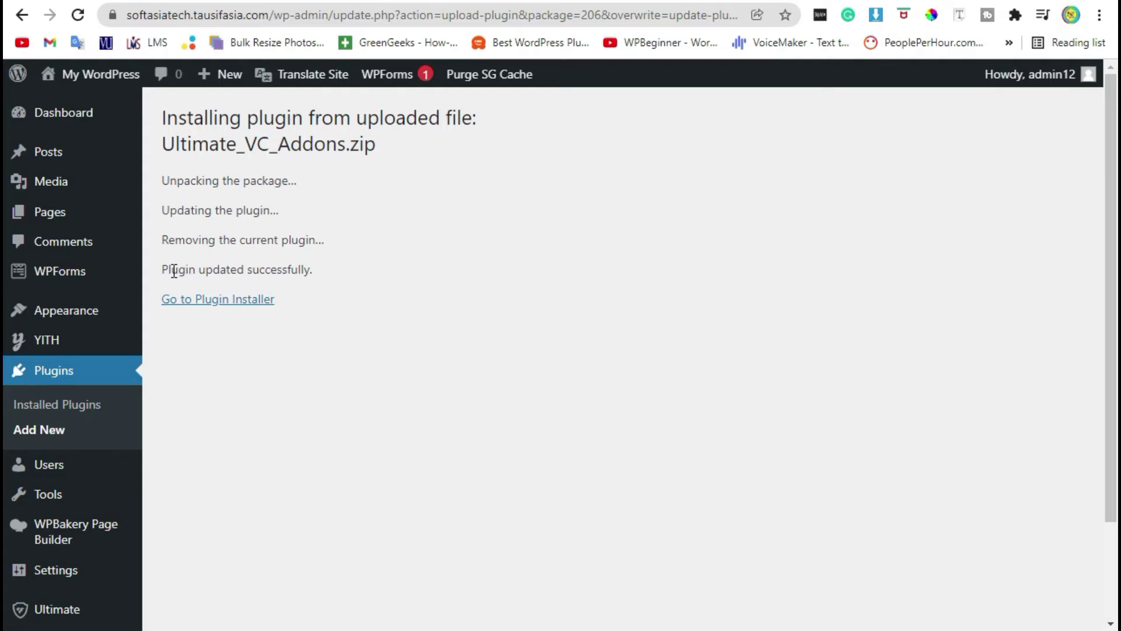
{"action": "left_click_drag", "start_coordinate": [171, 268], "coordinate": [310, 269]}
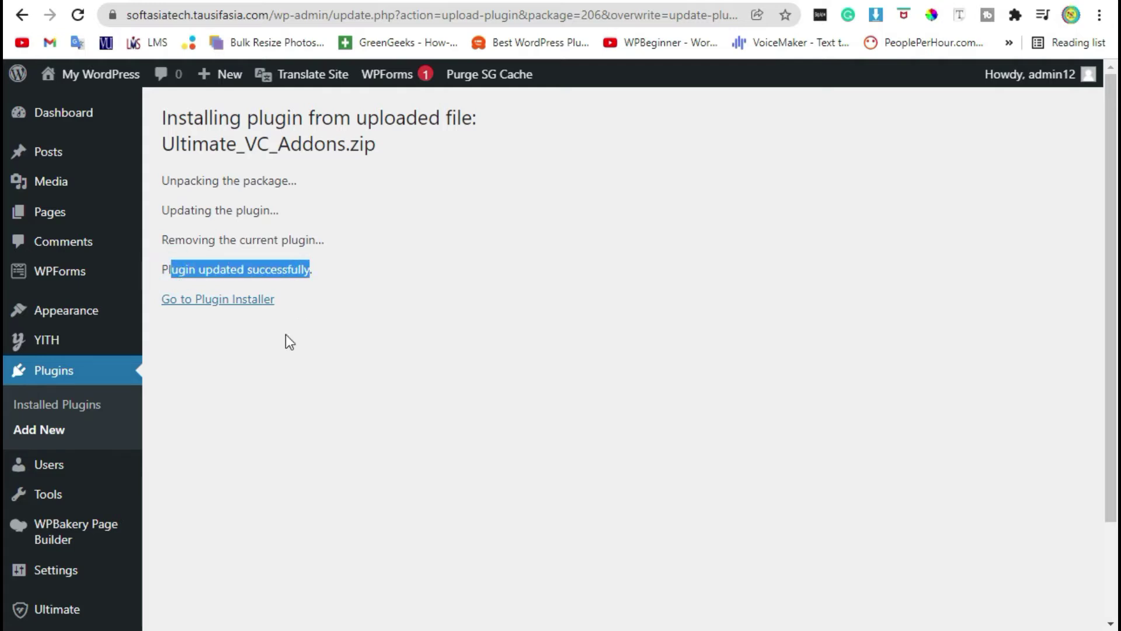
- Go from the Dashboard to Pages and start a new blank page
{"action": "left_click", "coordinate": [73, 115]}
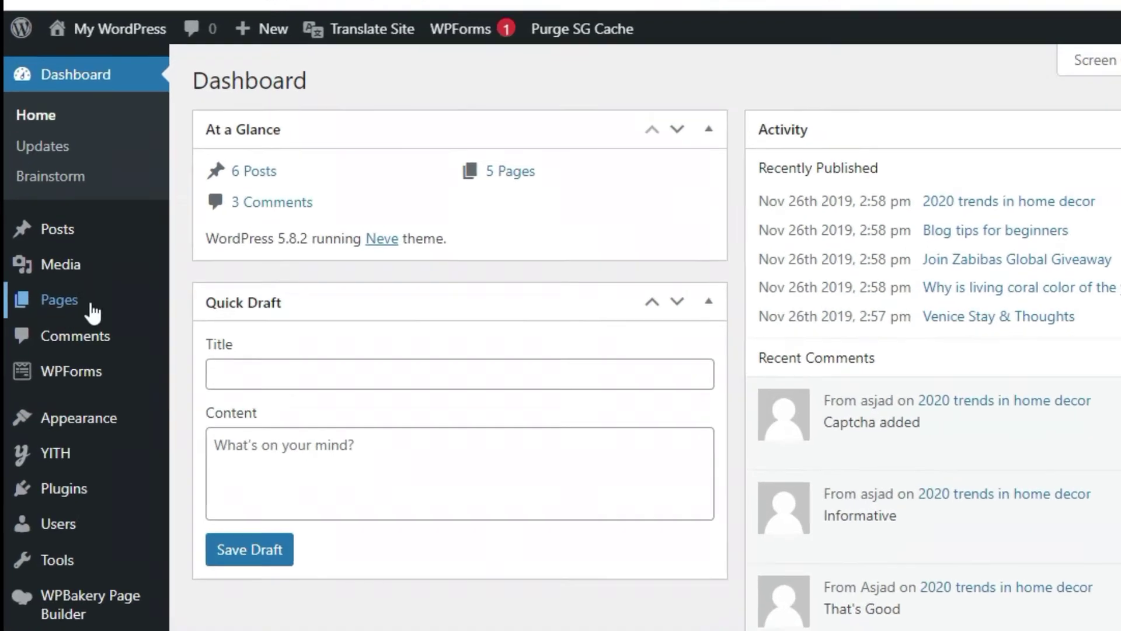
{"action": "mouse_move", "coordinate": [92, 313]}
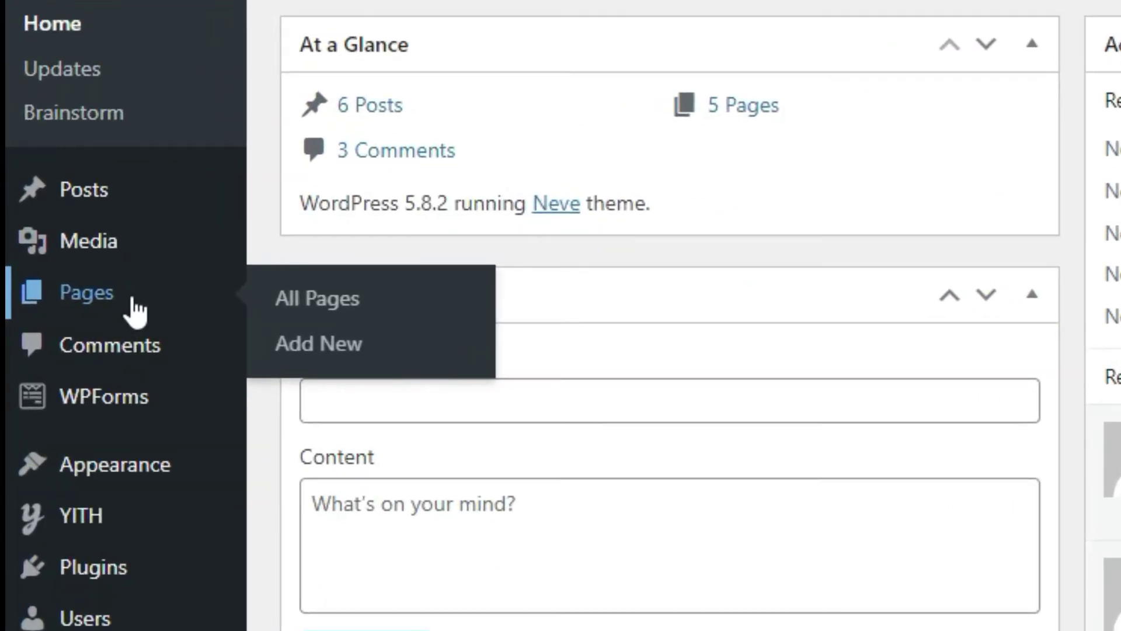
{"action": "left_click", "coordinate": [136, 312]}
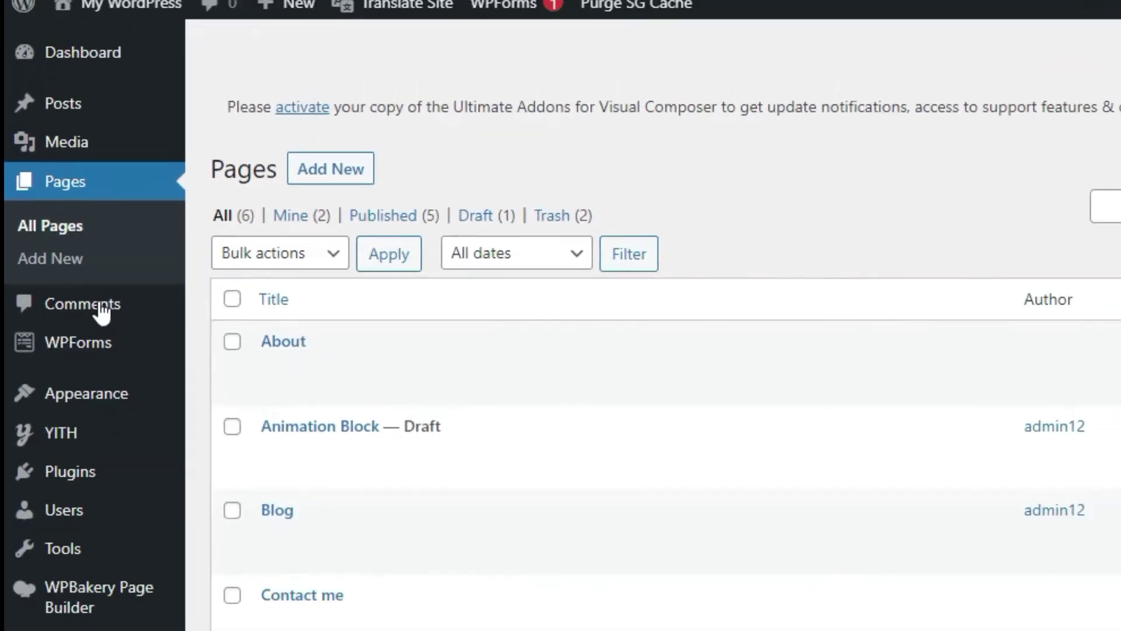
{"action": "left_click", "coordinate": [277, 210]}
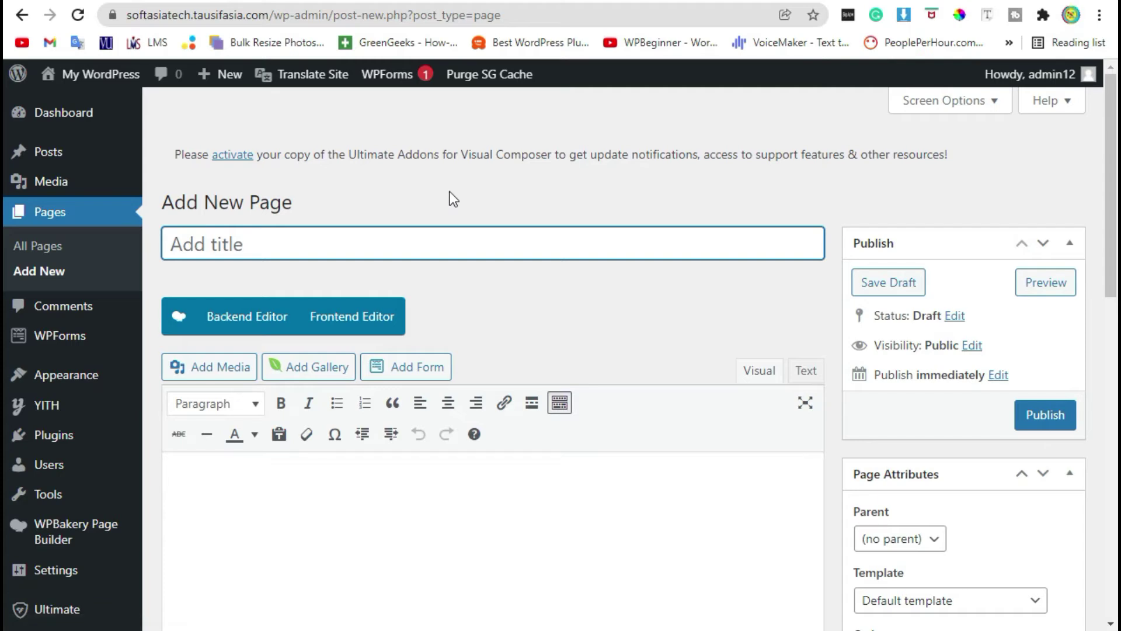
- Title the page 'Highlighted Box' and switch it to the WPBakery Backend Editor
{"action": "type", "text": "hig"}
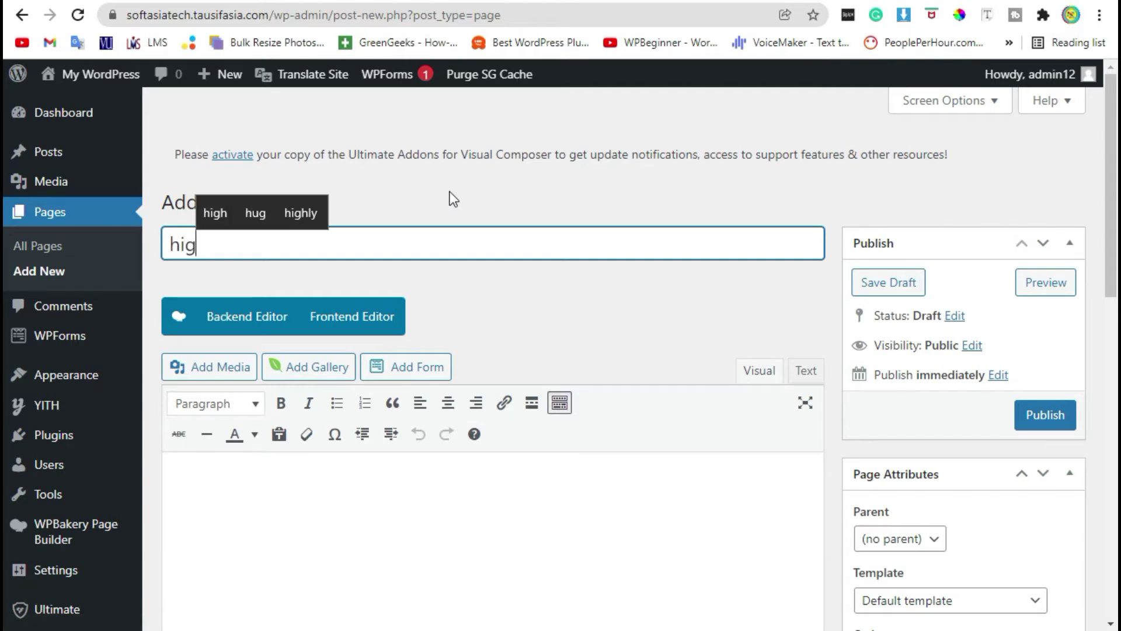
{"action": "key", "text": "BackSpace"}
{"action": "key", "text": "BackSpace"}
{"action": "key", "text": "BackSpace"}
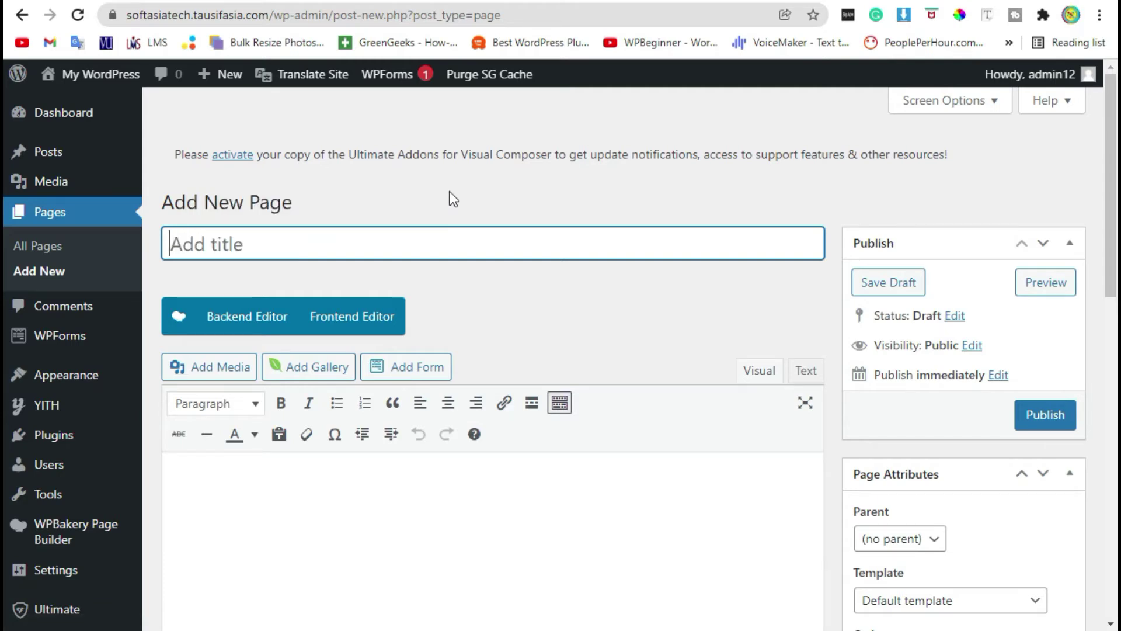
{"action": "type", "text": "Highli"}
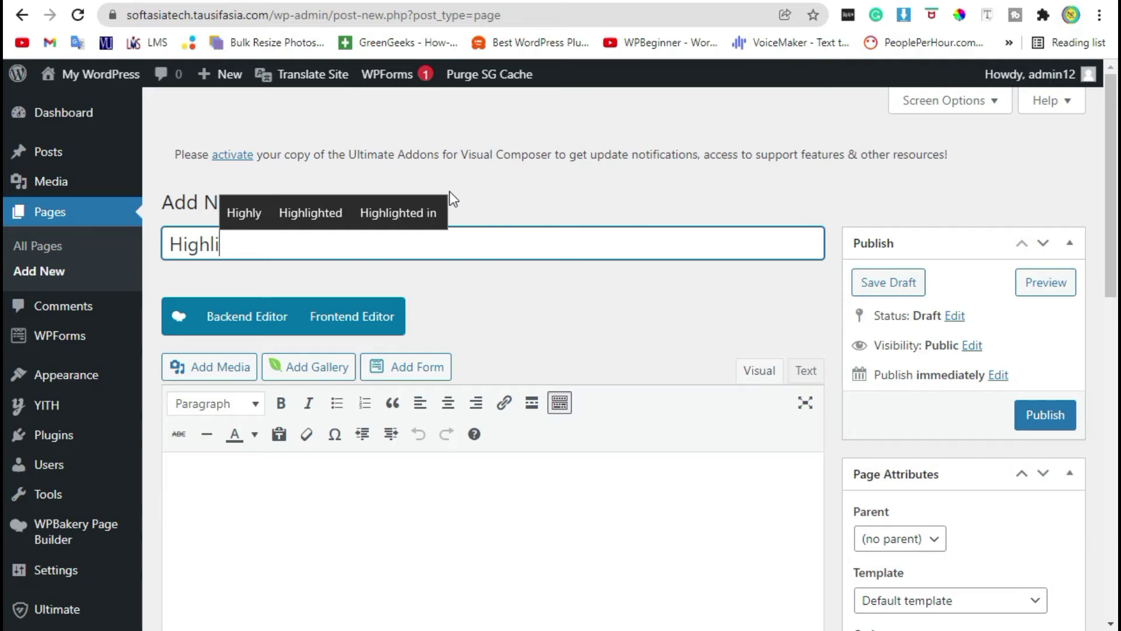
{"action": "type", "text": "ghted "}
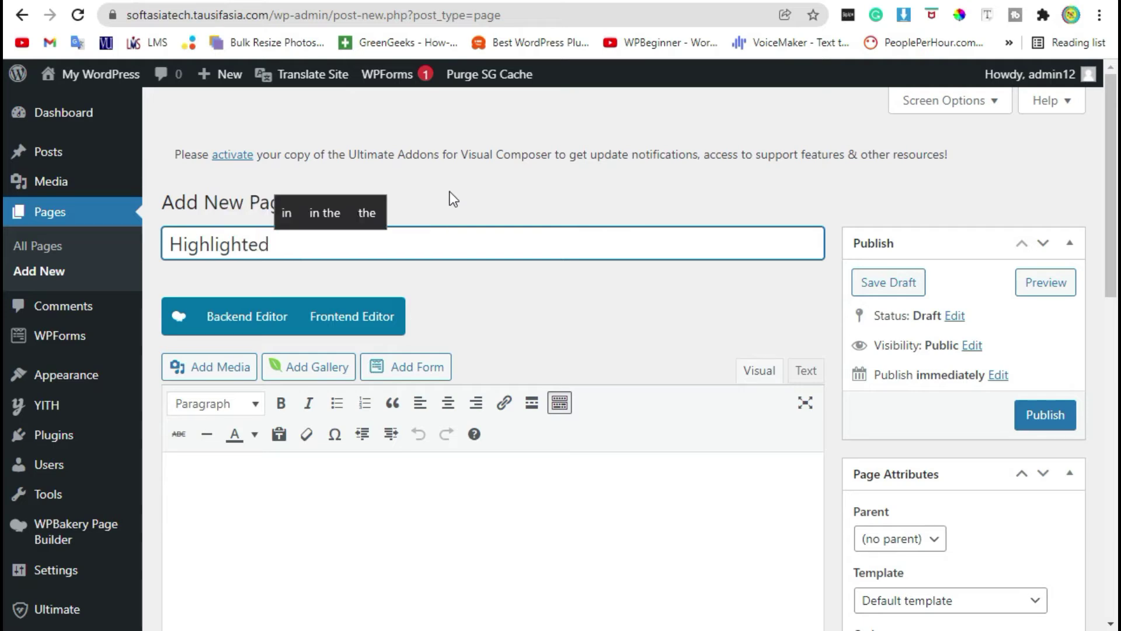
{"action": "type", "text": "Bi"}
{"action": "key", "text": "BackSpace"}
{"action": "type", "text": "ox"}
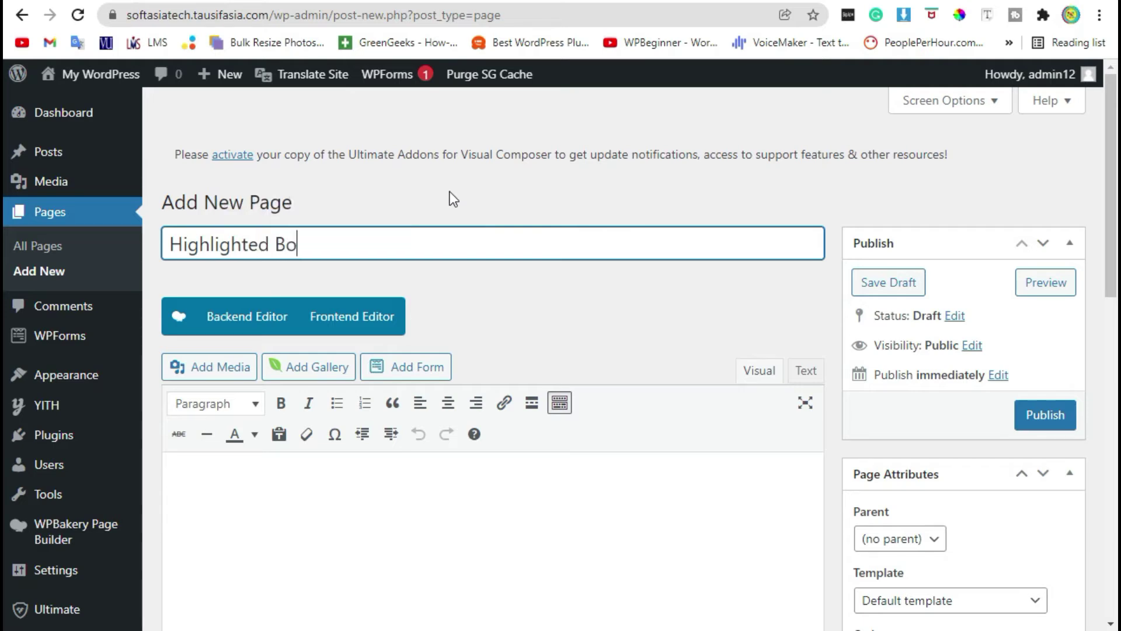
{"action": "left_click", "coordinate": [222, 323]}
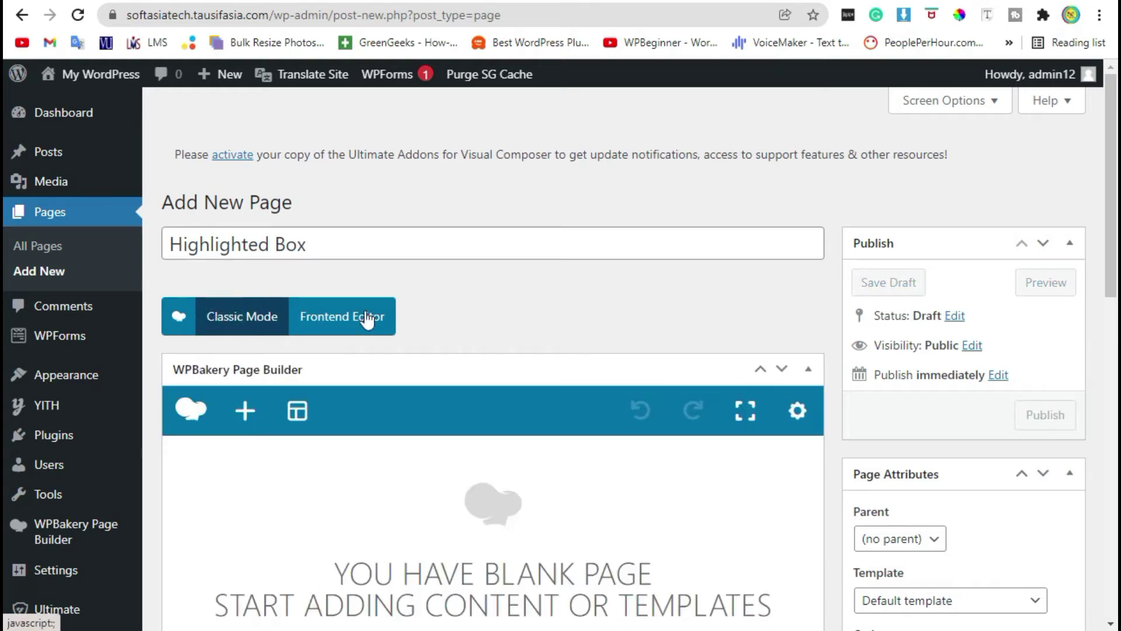
{"action": "scroll", "coordinate": [518, 313], "scroll_direction": "down", "scroll_amount": 4}
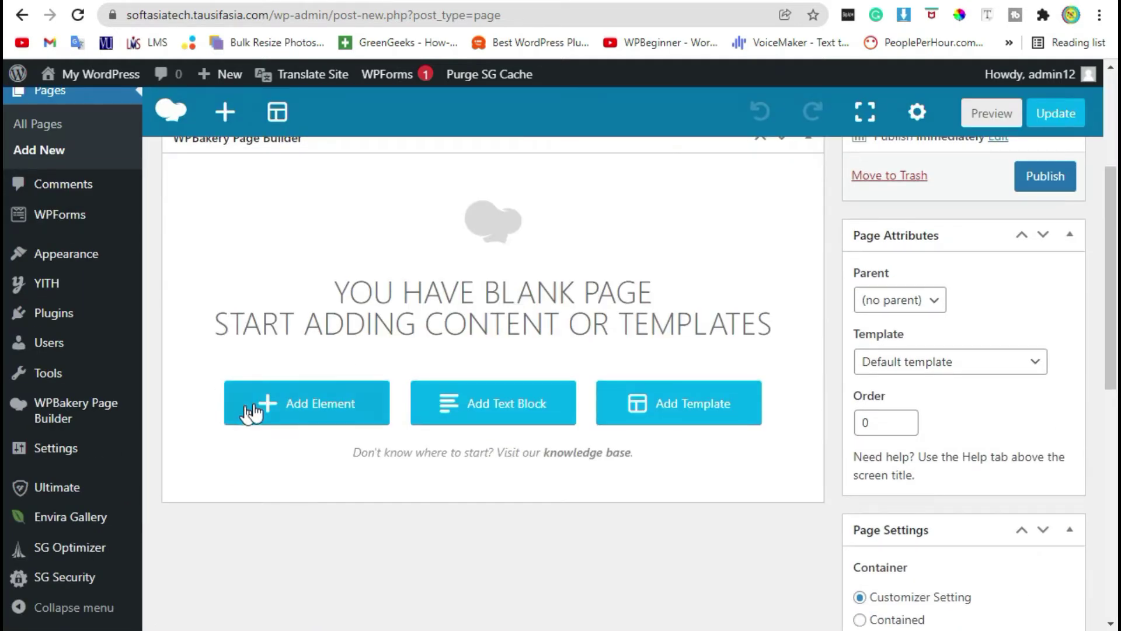
- Insert a Hightlight Box element from the Ultimate VC Addons elements
{"action": "left_click", "coordinate": [277, 418]}
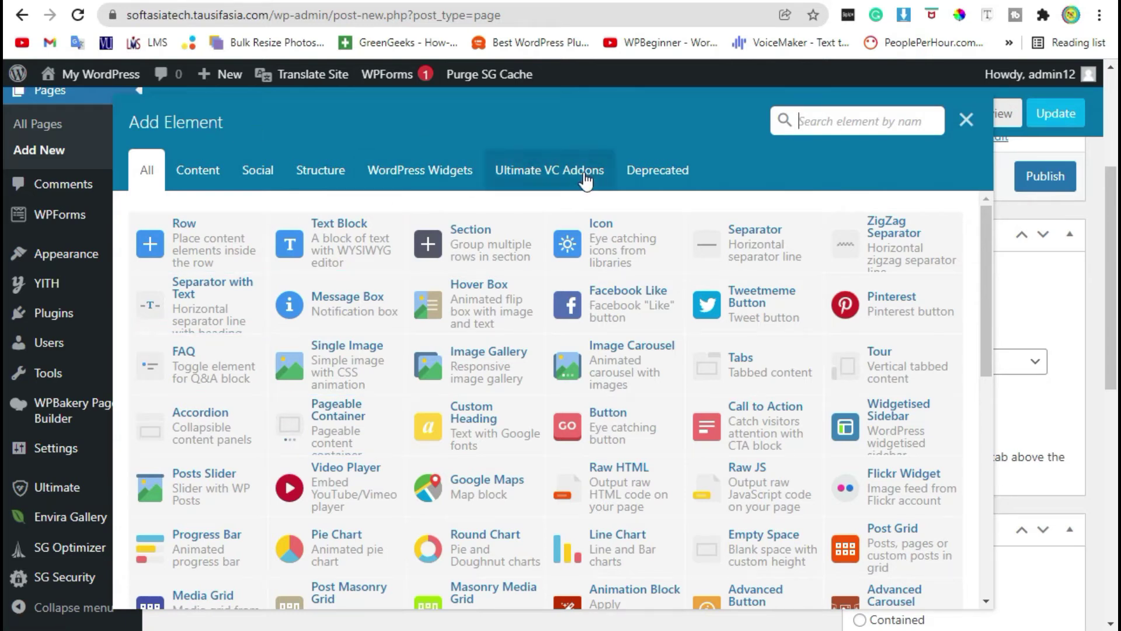
{"action": "left_click", "coordinate": [584, 173]}
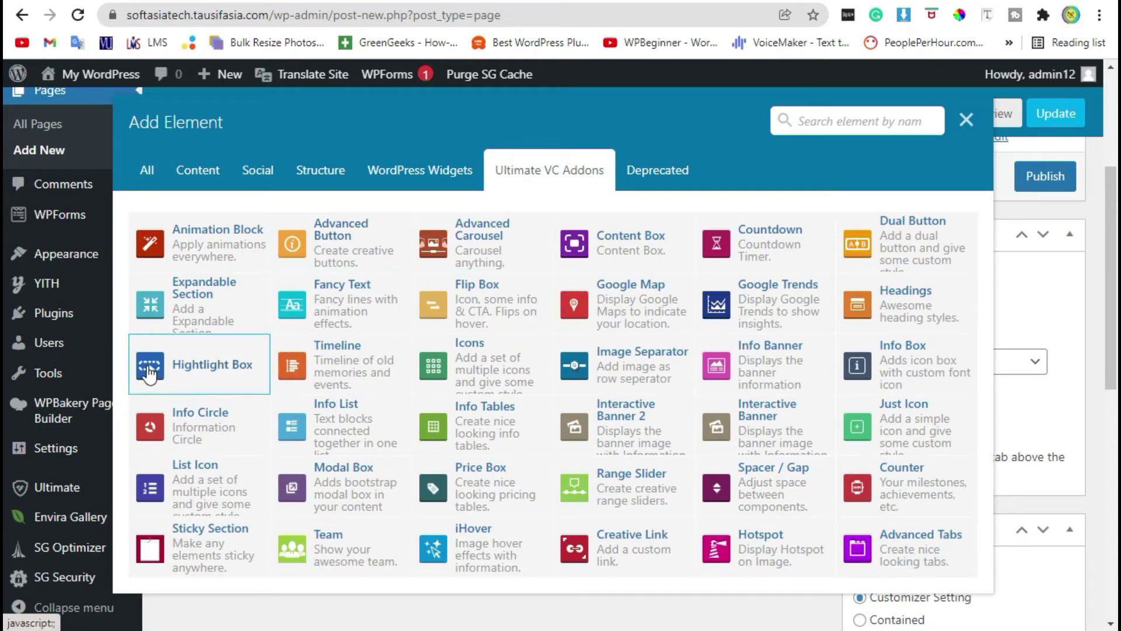
{"action": "left_click", "coordinate": [189, 384]}
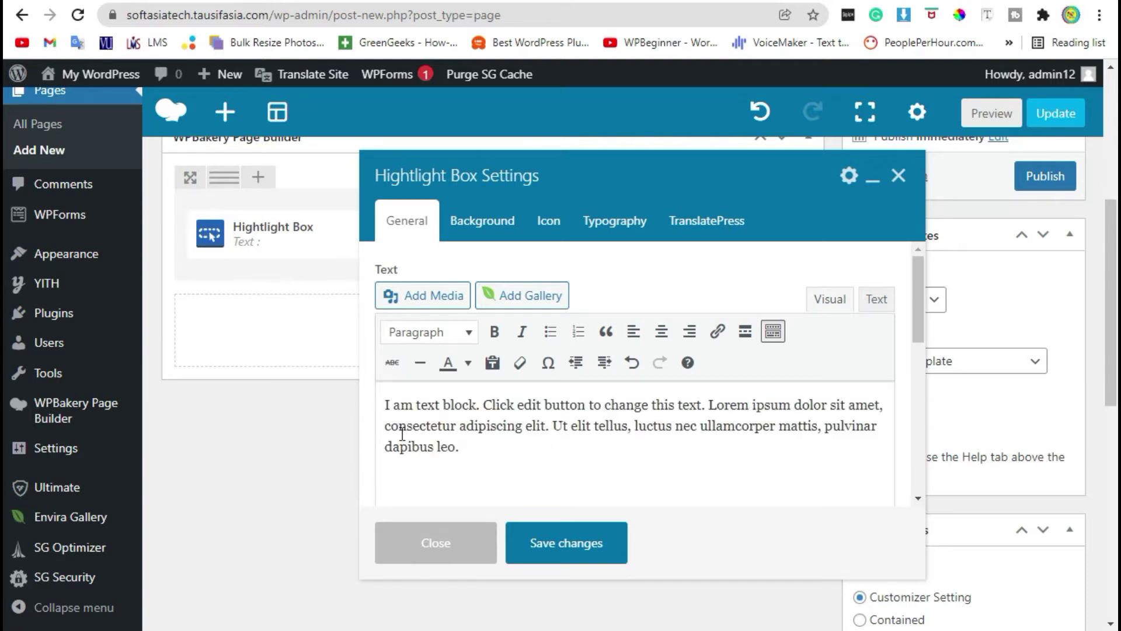
- Set the highlight box alignment to Left
{"action": "scroll", "coordinate": [571, 425], "scroll_direction": "down", "scroll_amount": 5}
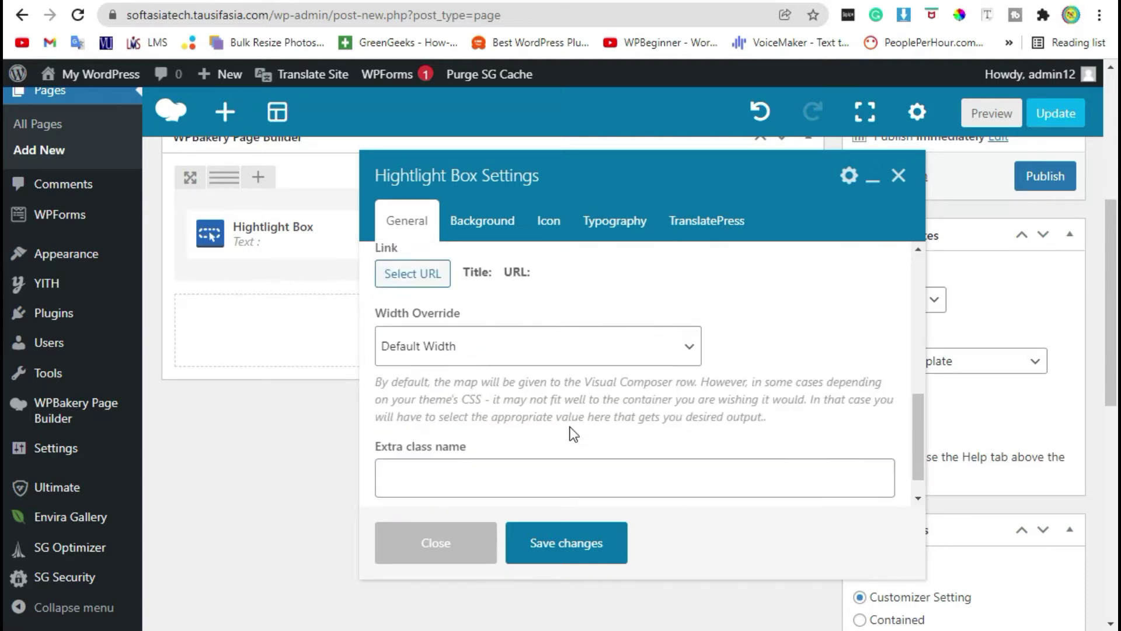
{"action": "scroll", "coordinate": [570, 432], "scroll_direction": "up", "scroll_amount": 3}
{"action": "left_click", "coordinate": [500, 397]}
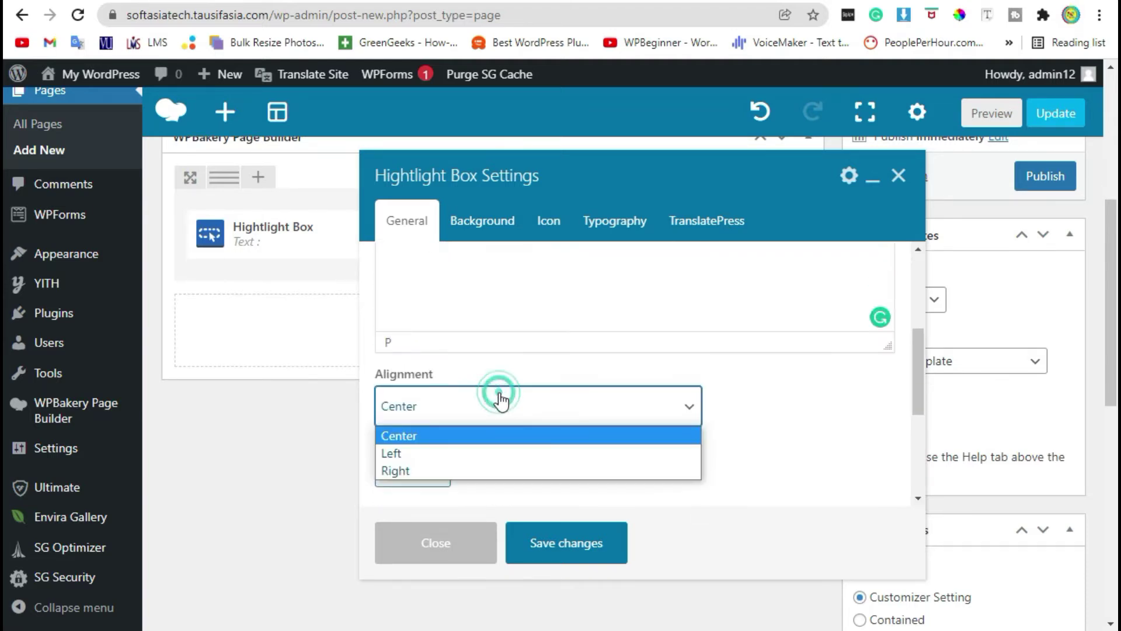
{"action": "left_click", "coordinate": [487, 453]}
- Make the box's lorem ipsum text black
{"action": "scroll", "coordinate": [625, 418], "scroll_direction": "up", "scroll_amount": 2}
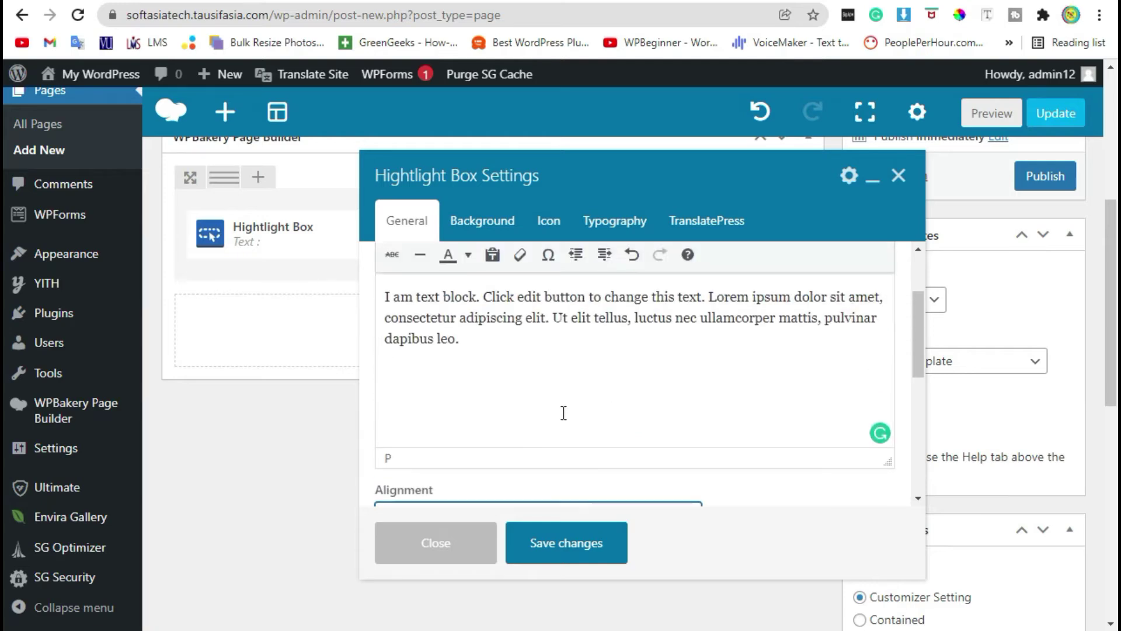
{"action": "scroll", "coordinate": [411, 388], "scroll_direction": "up", "scroll_amount": 2}
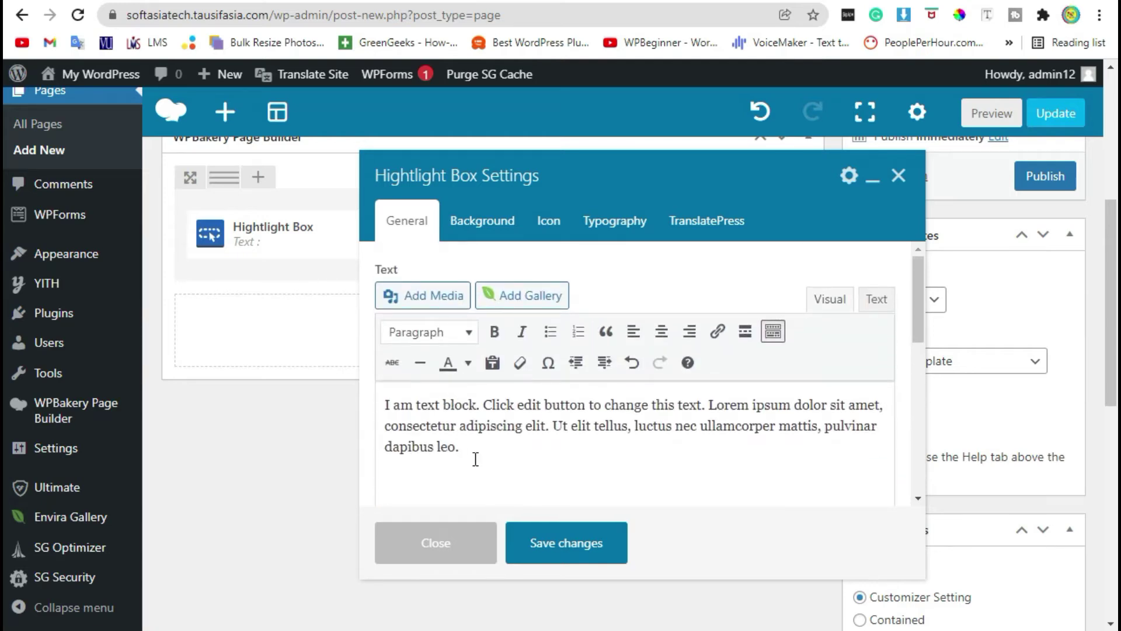
{"action": "left_click_drag", "start_coordinate": [473, 458], "coordinate": [375, 408]}
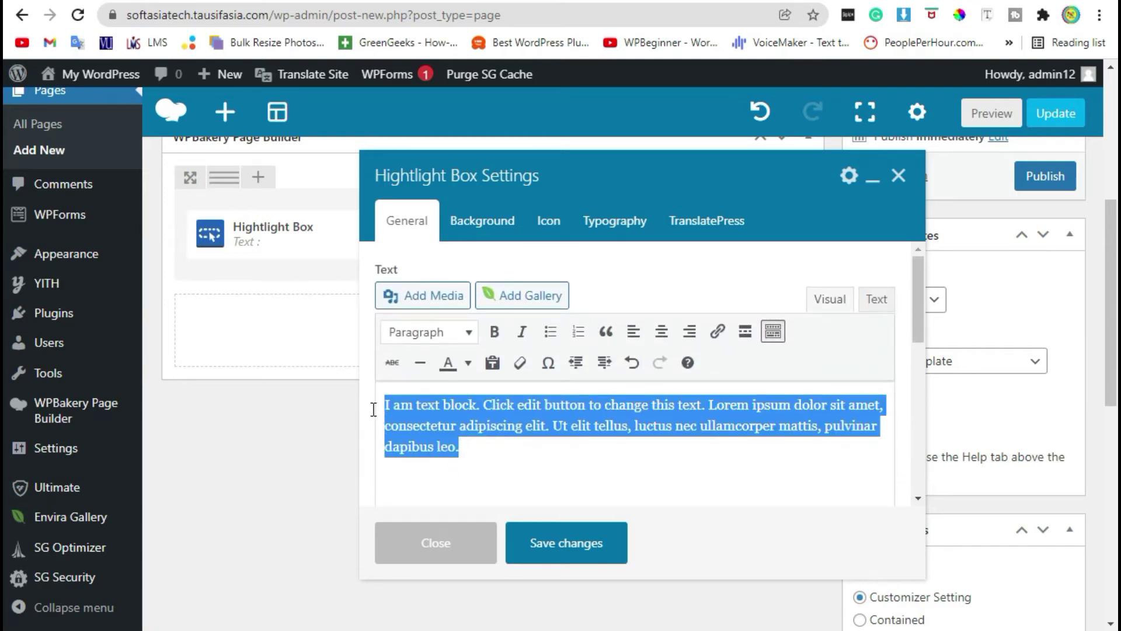
{"action": "left_click", "coordinate": [468, 363]}
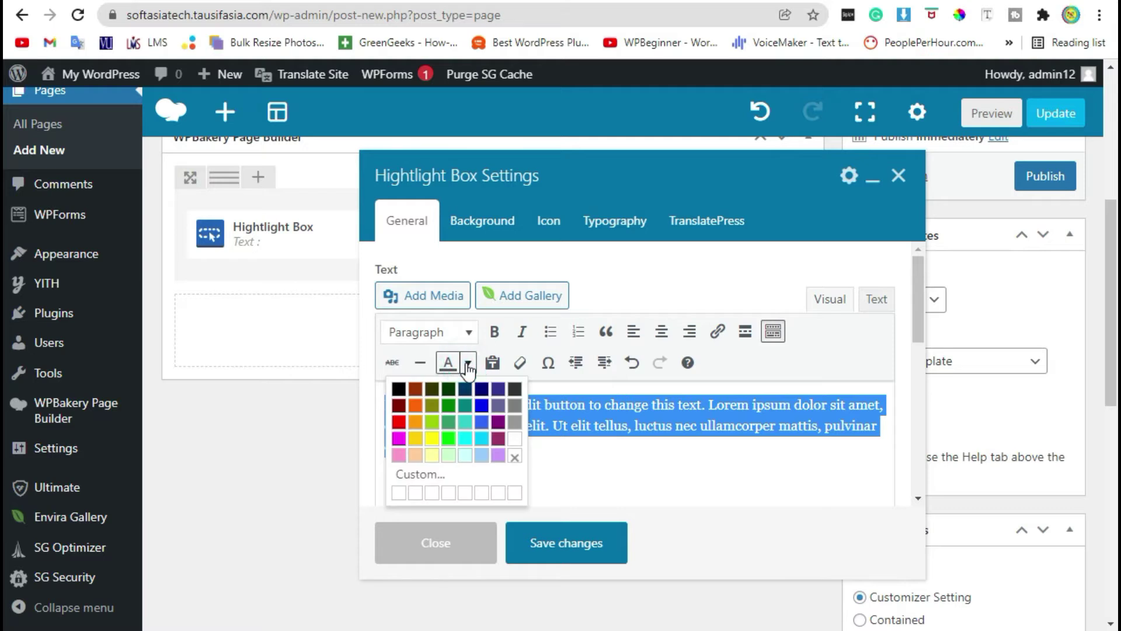
{"action": "left_click", "coordinate": [398, 390]}
{"action": "left_click", "coordinate": [653, 475]}
- Leave the box without a link by closing the Insert/edit link dialog
{"action": "scroll", "coordinate": [630, 443], "scroll_direction": "down", "scroll_amount": 5}
{"action": "scroll", "coordinate": [604, 417], "scroll_direction": "down", "scroll_amount": 3}
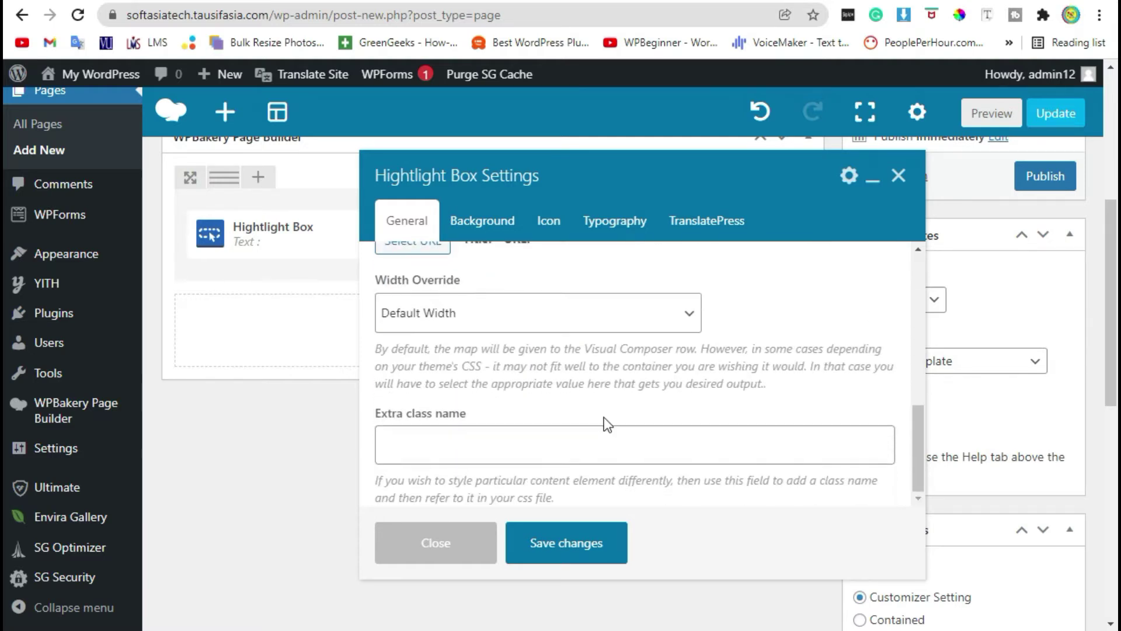
{"action": "scroll", "coordinate": [603, 423], "scroll_direction": "up", "scroll_amount": 2}
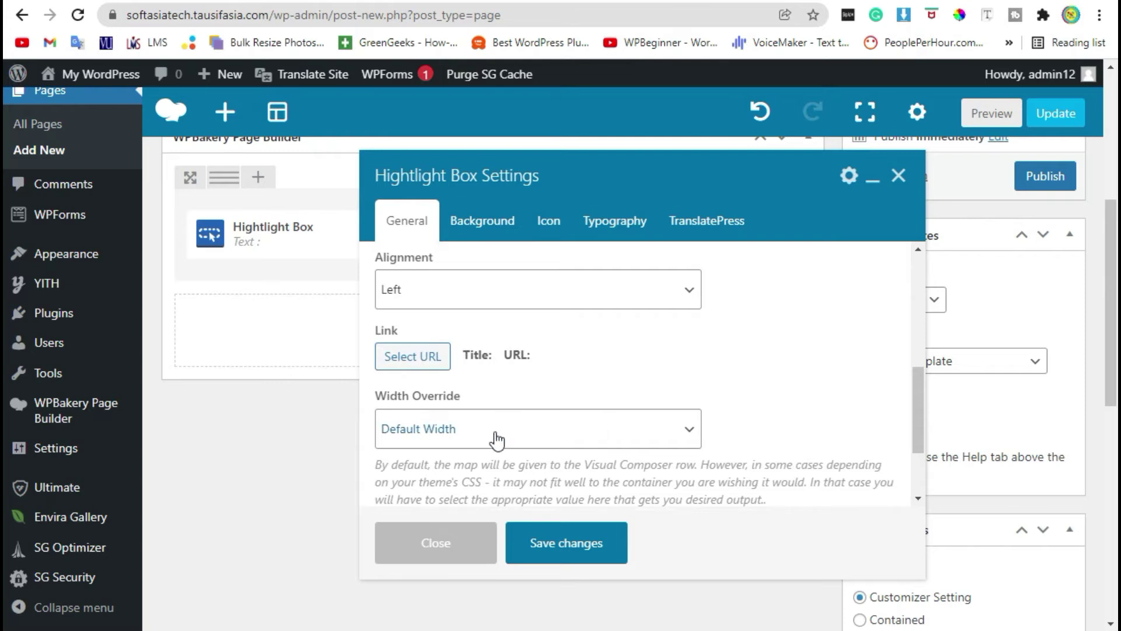
{"action": "left_click", "coordinate": [402, 365]}
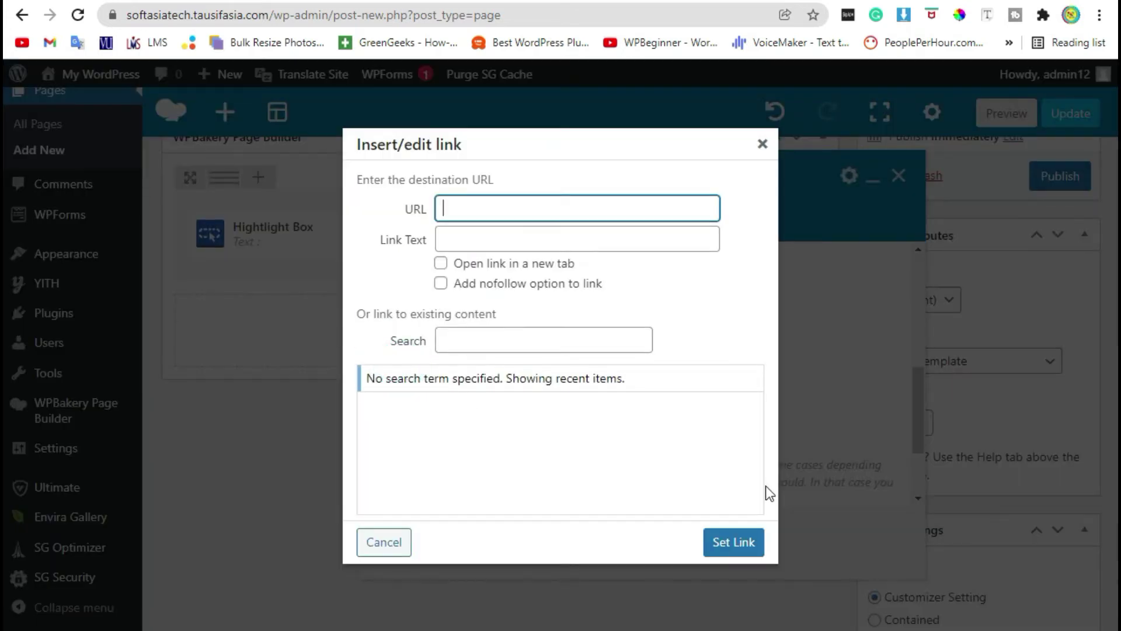
{"action": "left_click", "coordinate": [762, 144]}
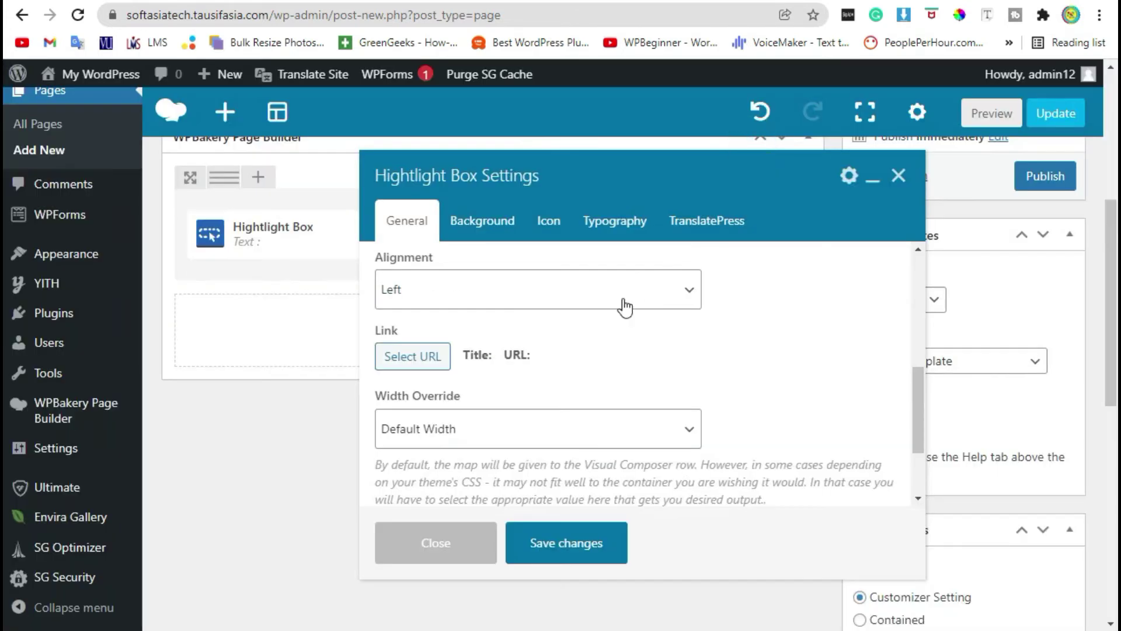
{"action": "scroll", "coordinate": [502, 362], "scroll_direction": "up", "scroll_amount": 2}
{"action": "scroll", "coordinate": [497, 376], "scroll_direction": "up", "scroll_amount": 4}
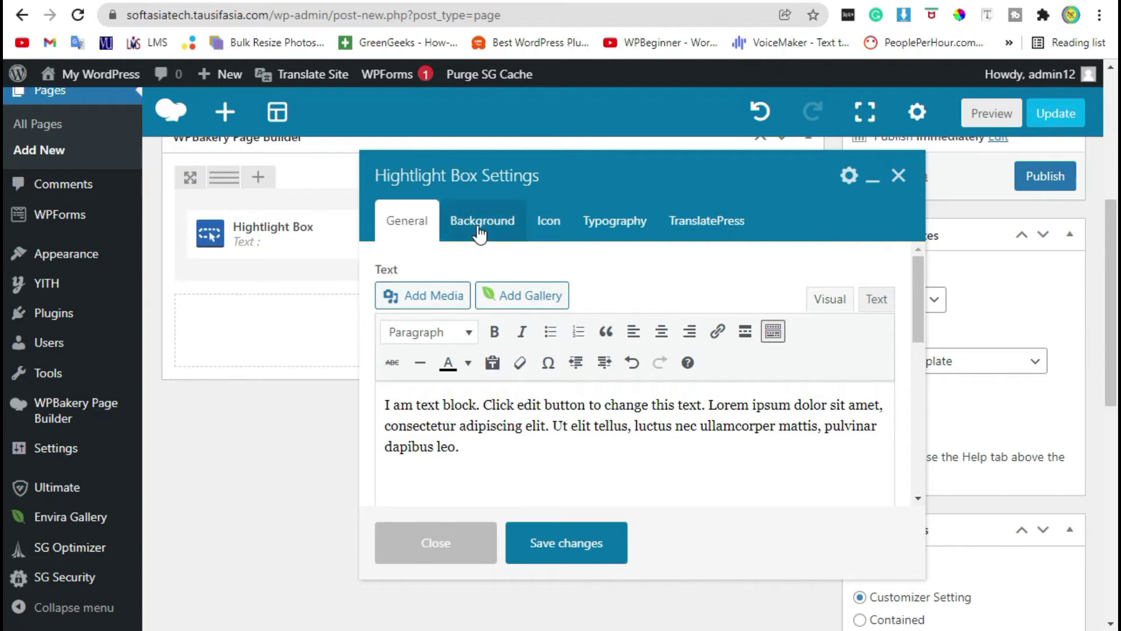
- Set the box background to the purple preset on the Background tab
{"action": "left_click", "coordinate": [503, 225]}
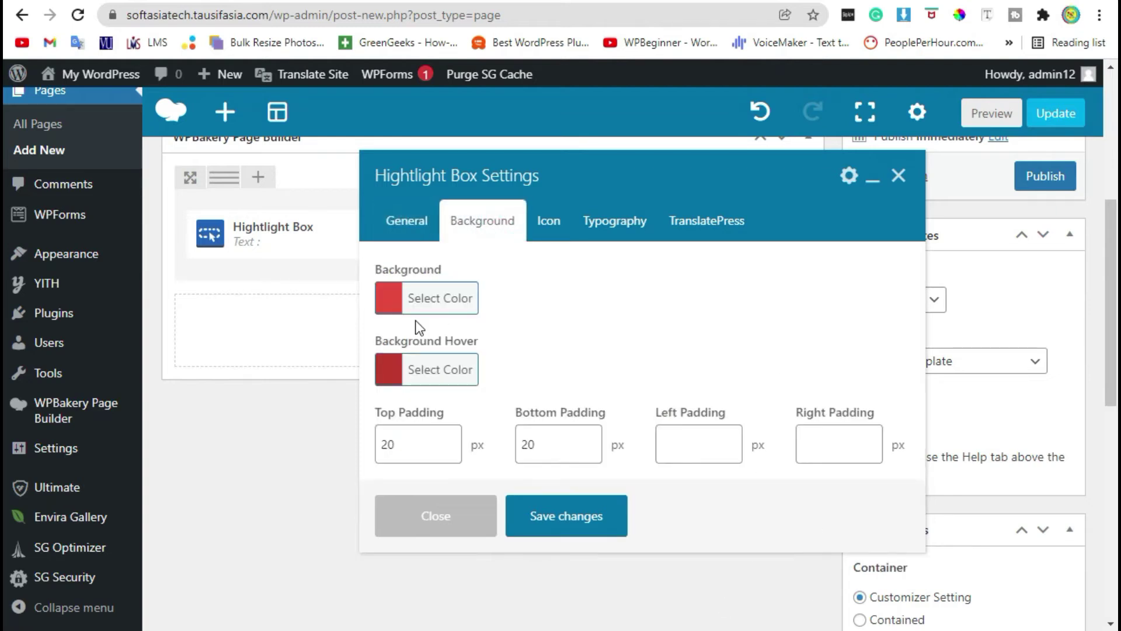
{"action": "left_click", "coordinate": [385, 303]}
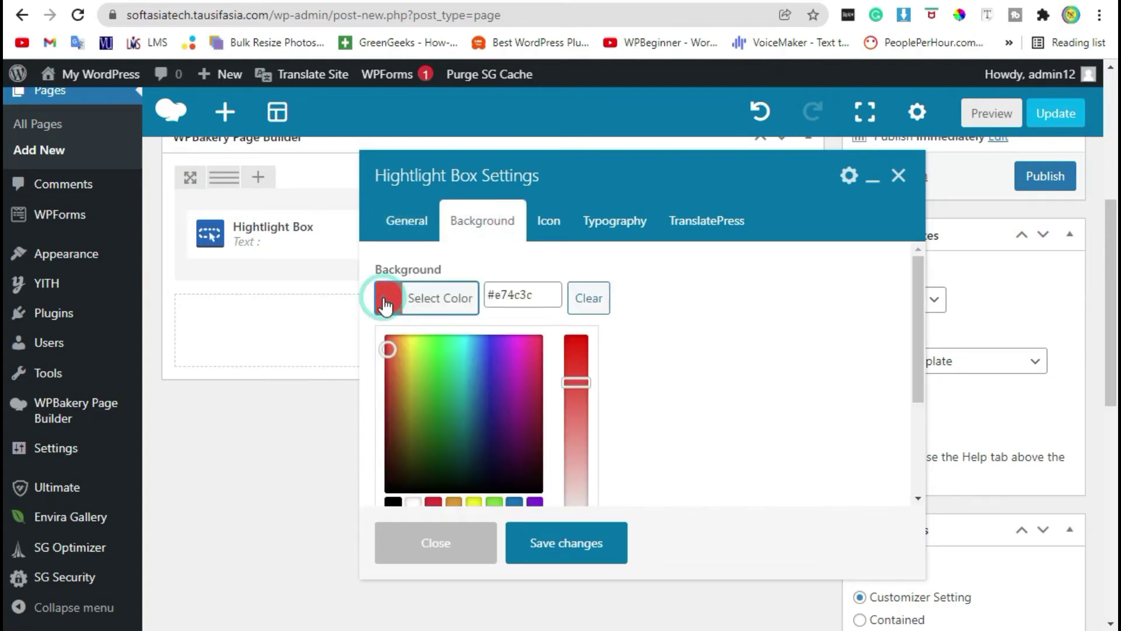
{"action": "scroll", "coordinate": [642, 397], "scroll_direction": "down", "scroll_amount": 2}
{"action": "left_click", "coordinate": [540, 394]}
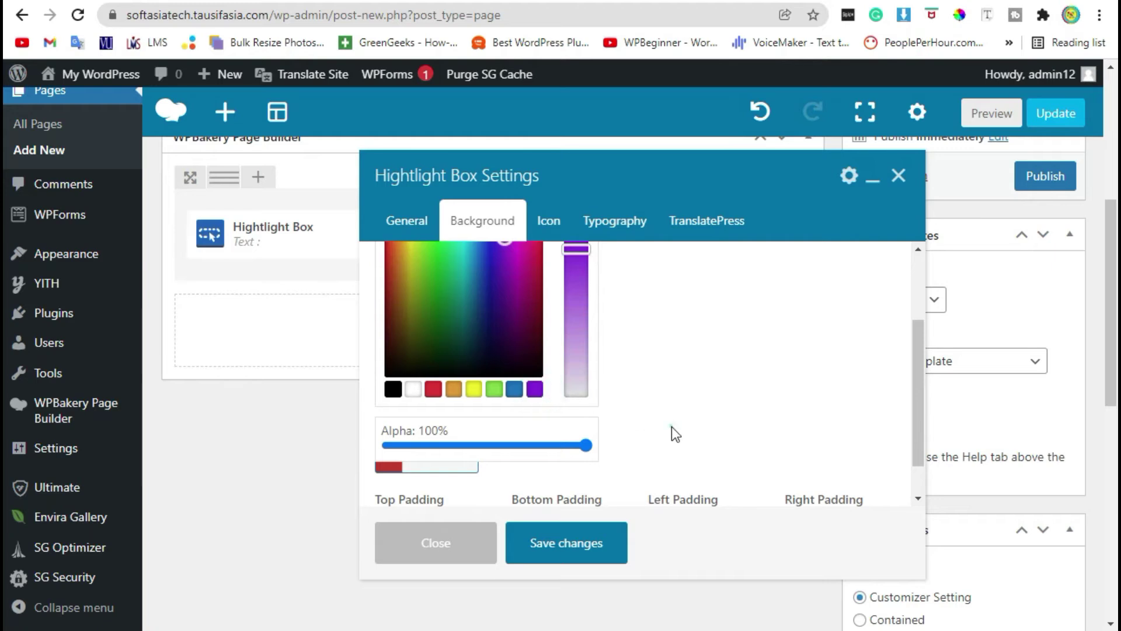
{"action": "left_click", "coordinate": [671, 427]}
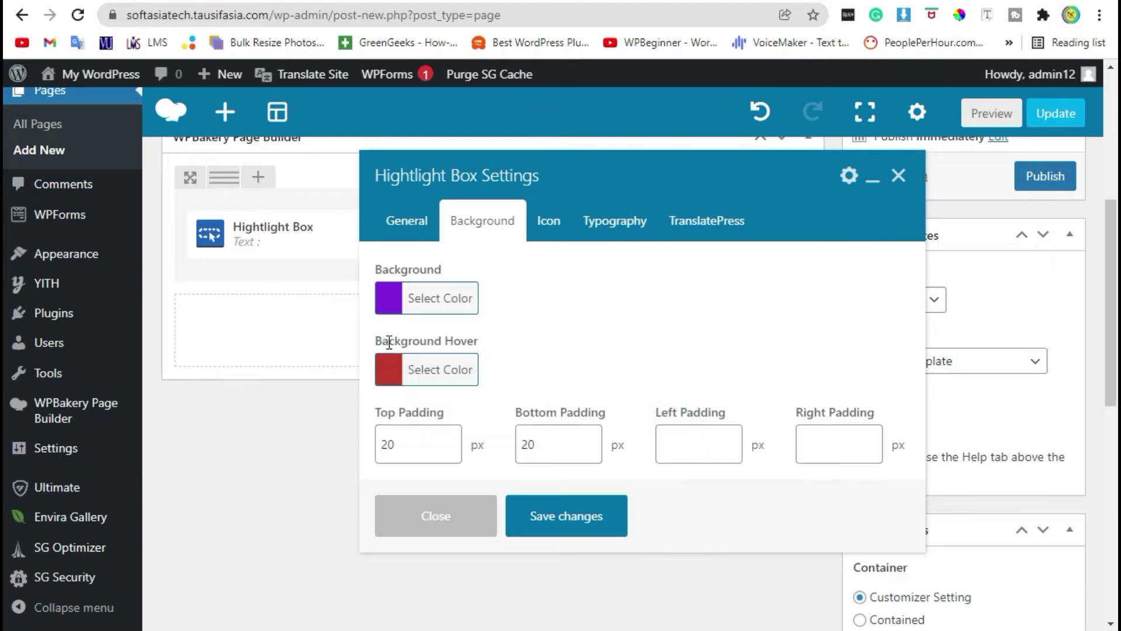
{"action": "double_click", "coordinate": [389, 342]}
{"action": "left_click", "coordinate": [495, 338]}
- Pick an olive green Background Hover colour
{"action": "left_click", "coordinate": [388, 374]}
{"action": "scroll", "coordinate": [737, 359], "scroll_direction": "down", "scroll_amount": 2}
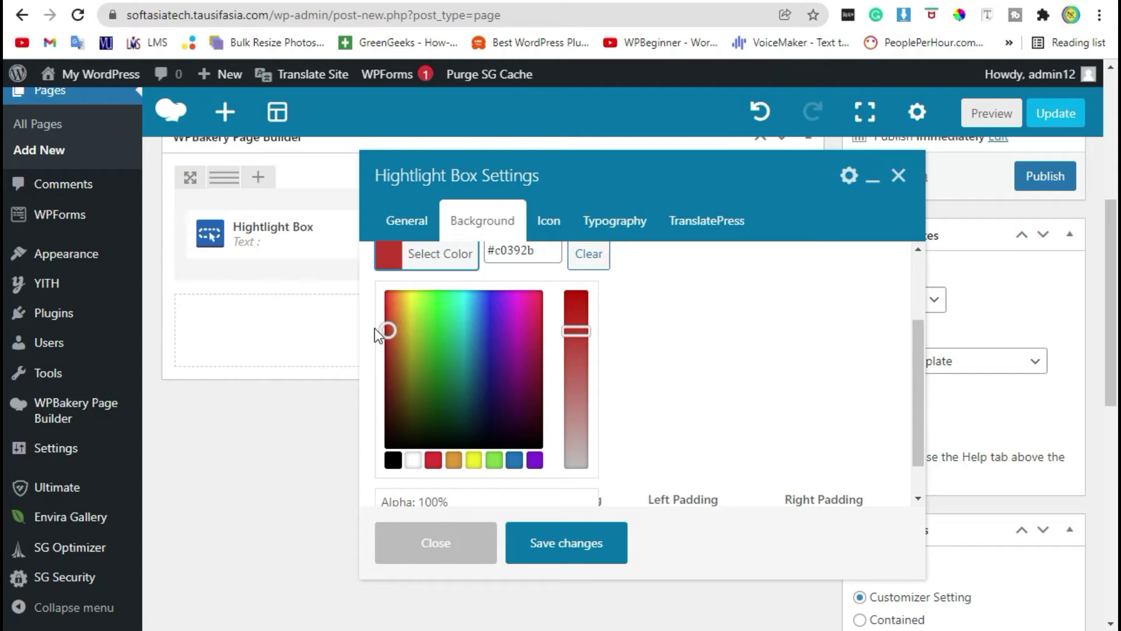
{"action": "left_click_drag", "start_coordinate": [388, 330], "coordinate": [410, 339]}
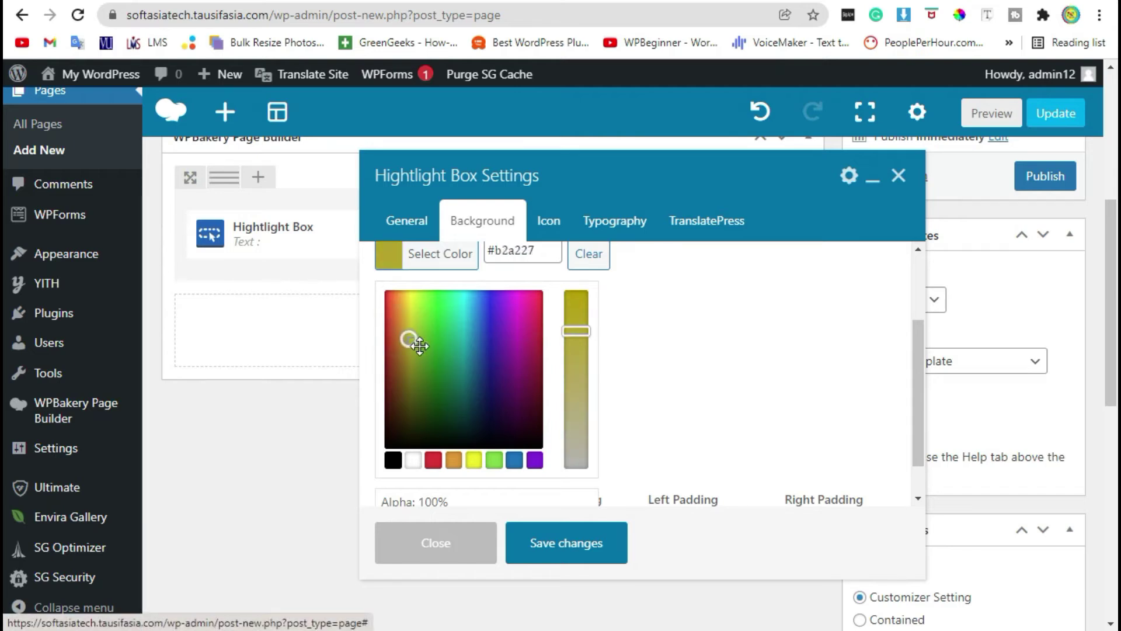
{"action": "left_click_drag", "start_coordinate": [576, 331], "coordinate": [603, 358]}
{"action": "left_click", "coordinate": [654, 351]}
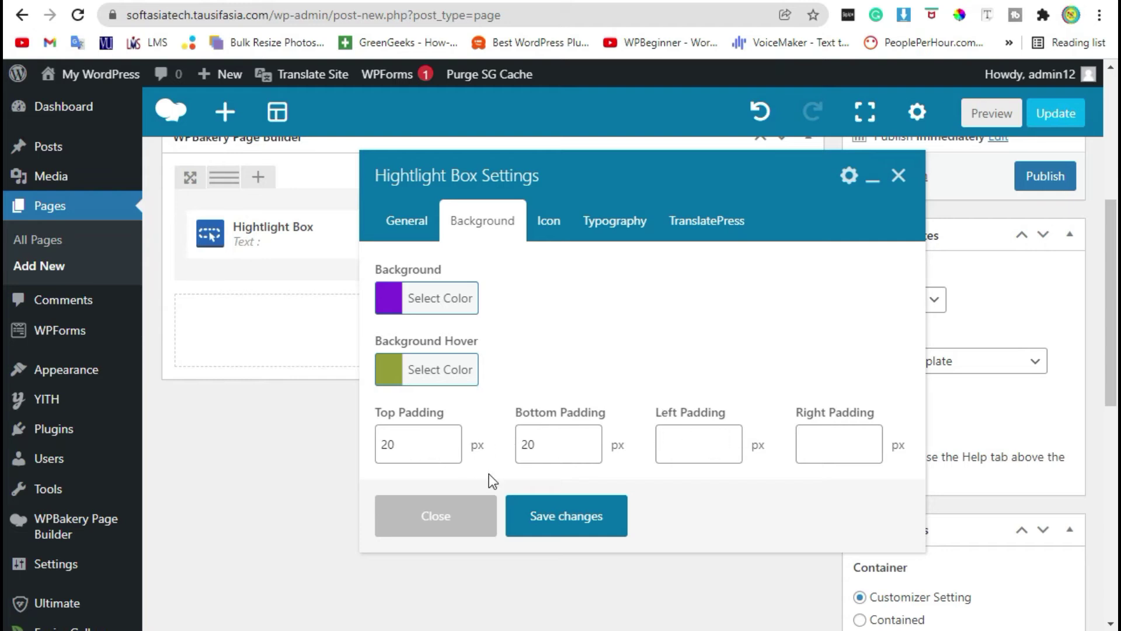
- Keep the top padding at 20 px
{"action": "left_click", "coordinate": [438, 435]}
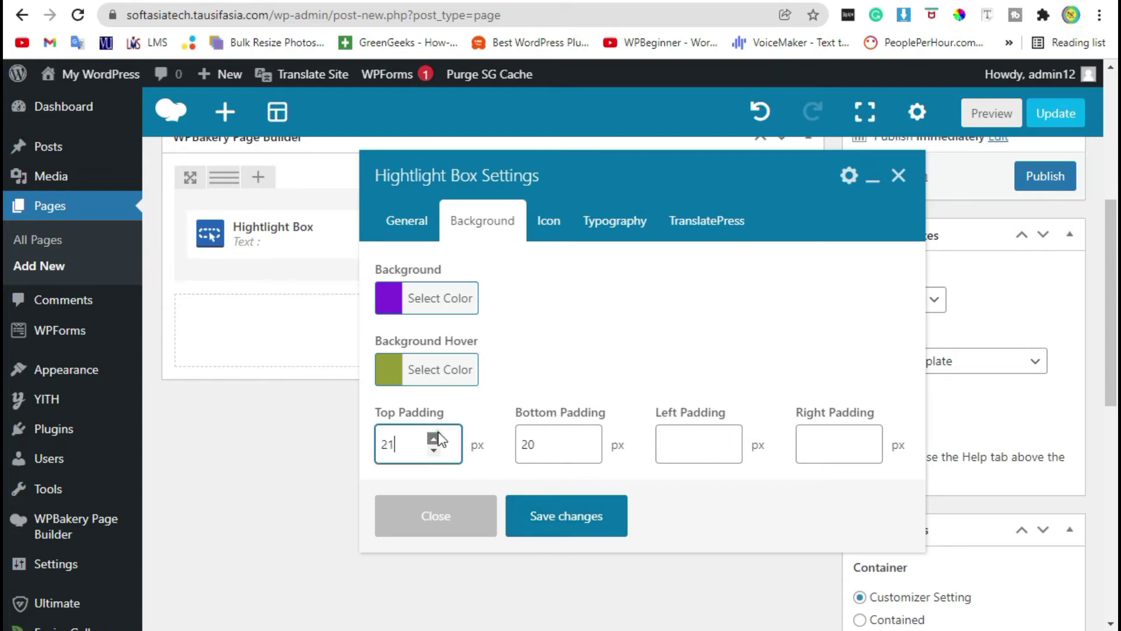
{"action": "left_click", "coordinate": [437, 438]}
{"action": "left_click", "coordinate": [433, 439]}
{"action": "left_click", "coordinate": [432, 450]}
{"action": "left_click", "coordinate": [433, 450]}
{"action": "left_click", "coordinate": [432, 449]}
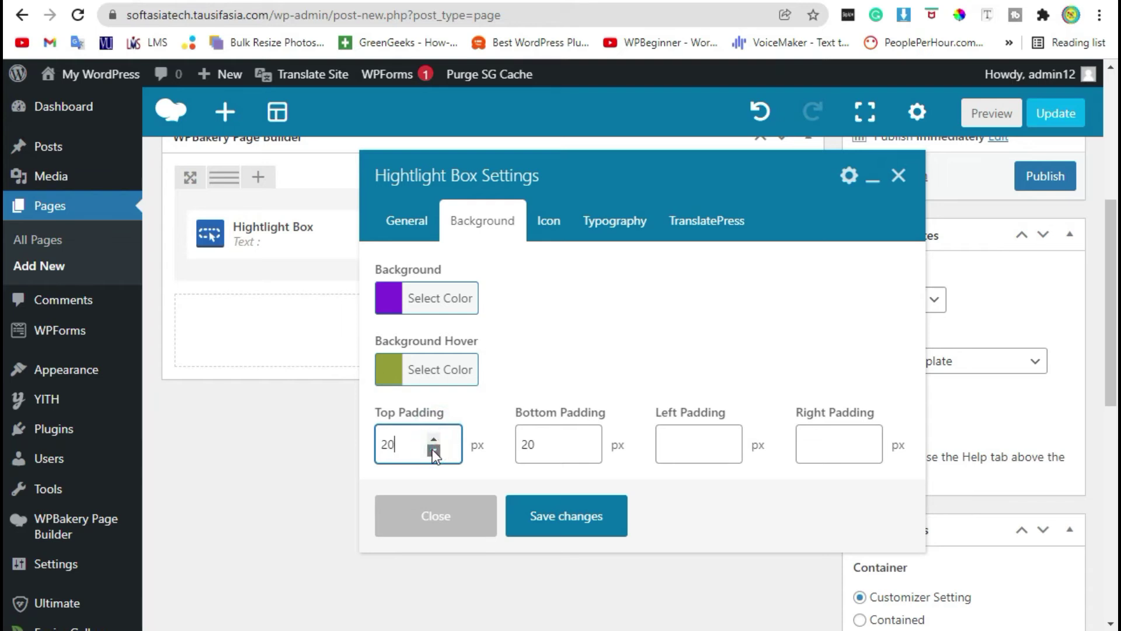
{"action": "left_click", "coordinate": [540, 409]}
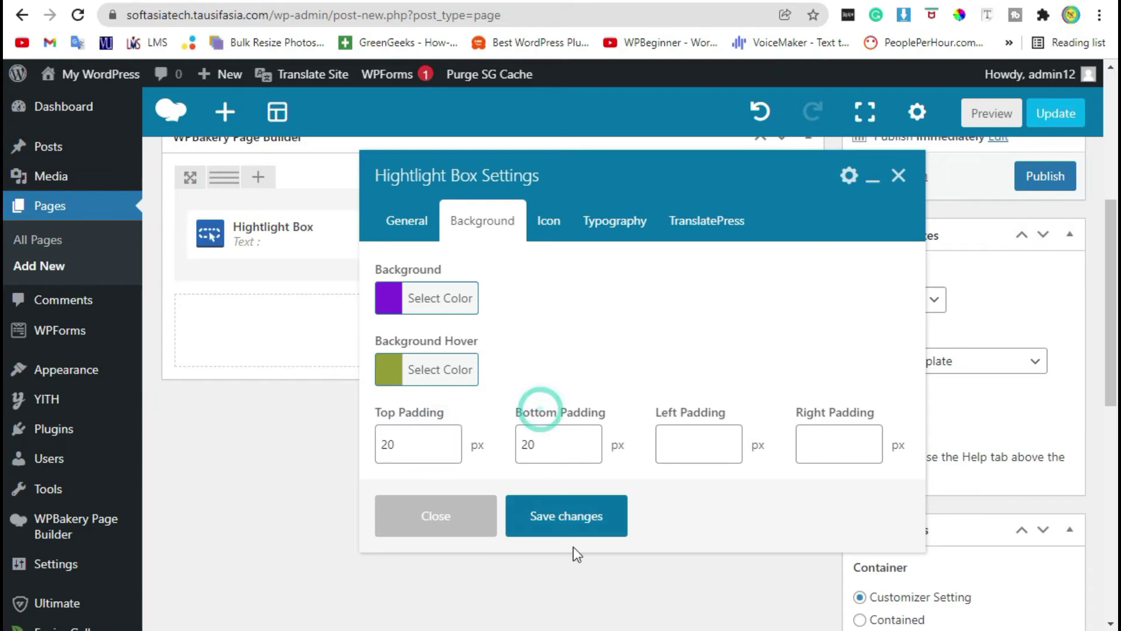
- Save the box colours and reopen the element's Background settings
{"action": "left_click", "coordinate": [566, 513]}
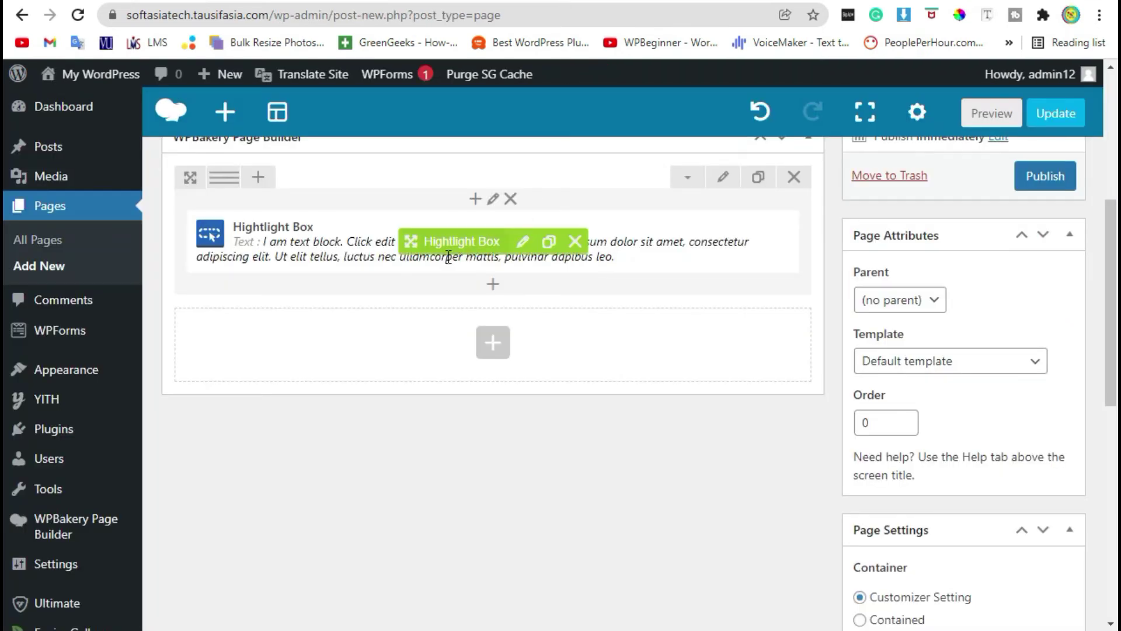
{"action": "left_click", "coordinate": [523, 241]}
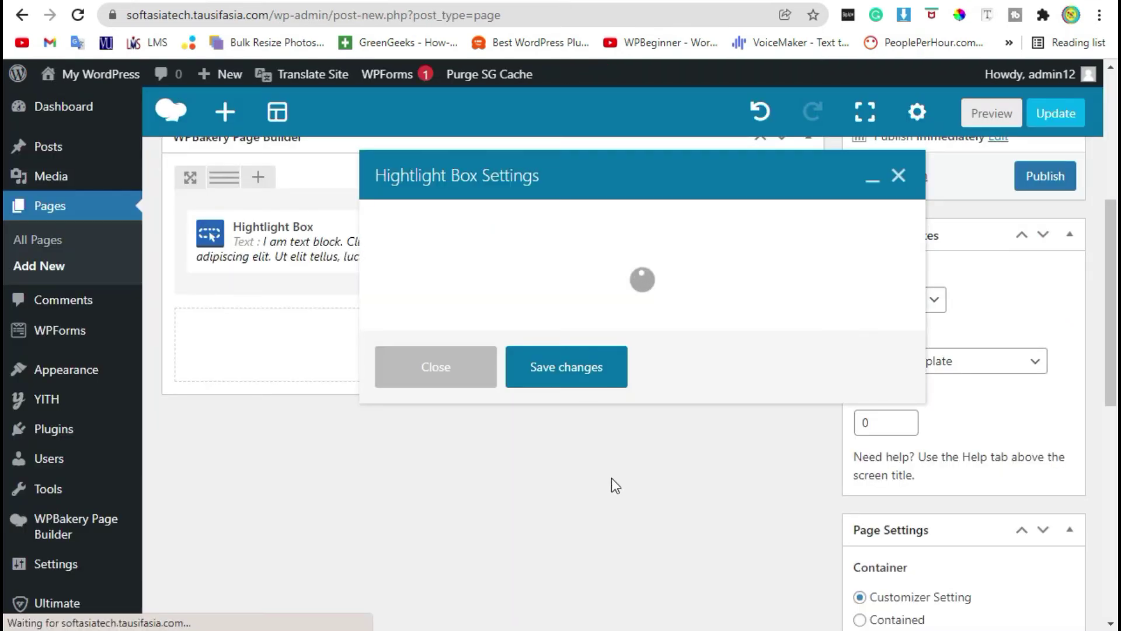
{"action": "left_click", "coordinate": [514, 228]}
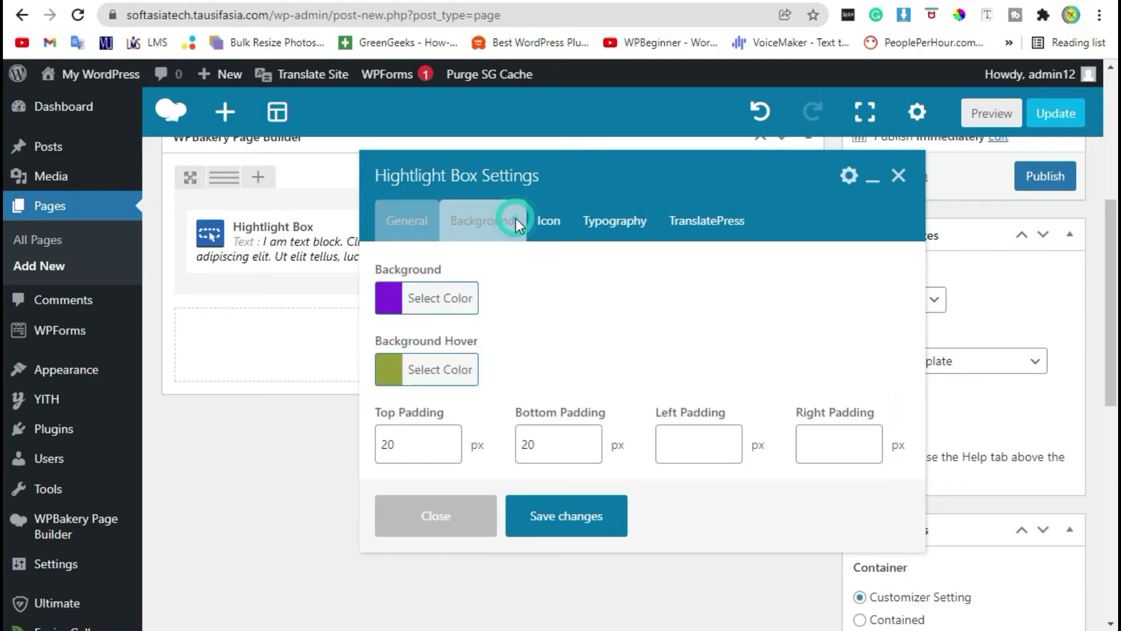
- Set left and right padding to 10 px, save, and preview the page
{"action": "left_click", "coordinate": [679, 445]}
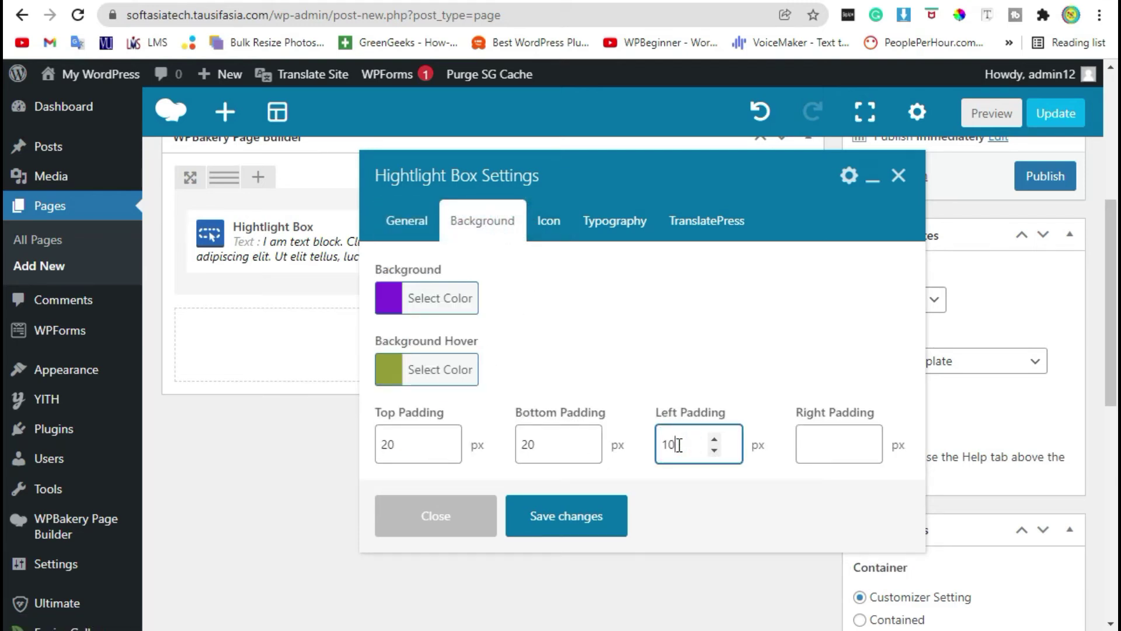
{"action": "left_click", "coordinate": [809, 428]}
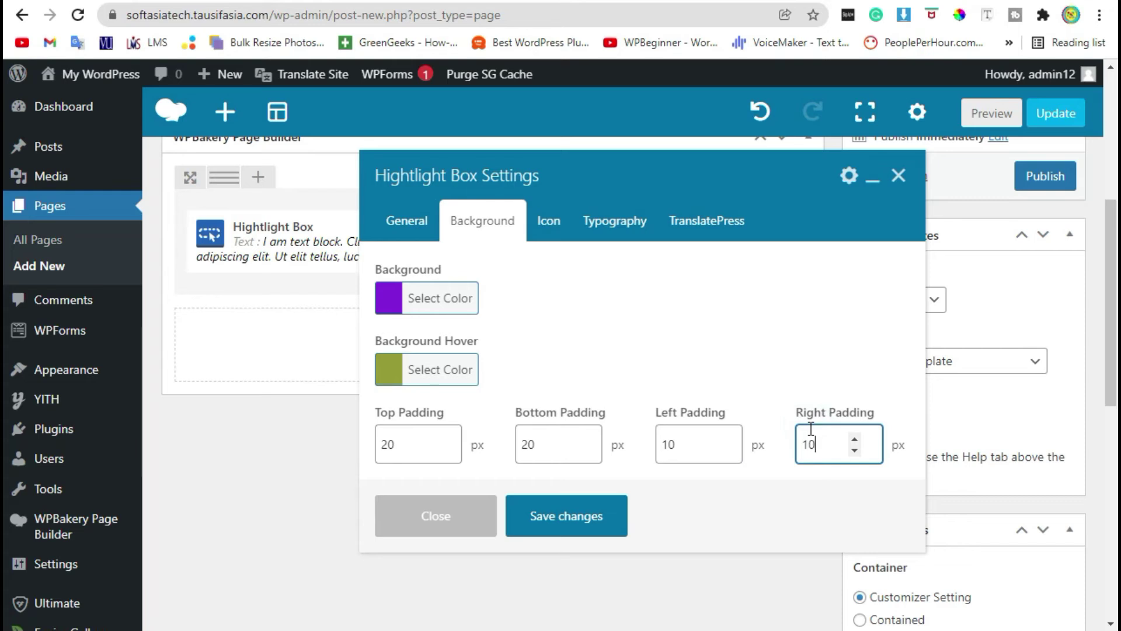
{"action": "type", "text": "10"}
{"action": "left_click", "coordinate": [617, 520]}
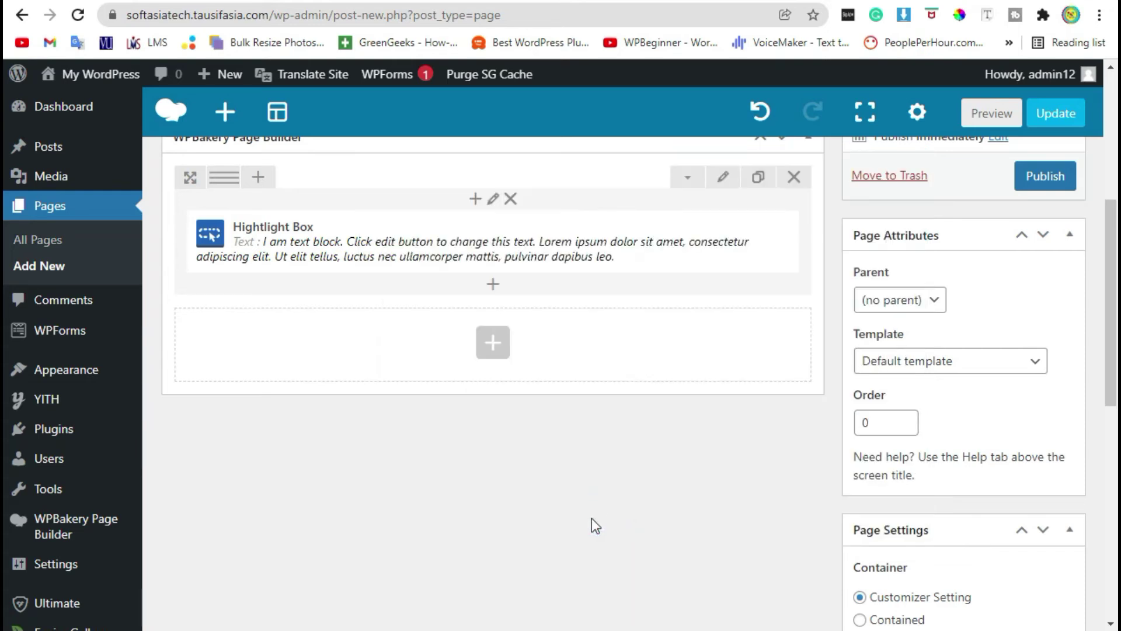
{"action": "left_click", "coordinate": [1001, 120]}
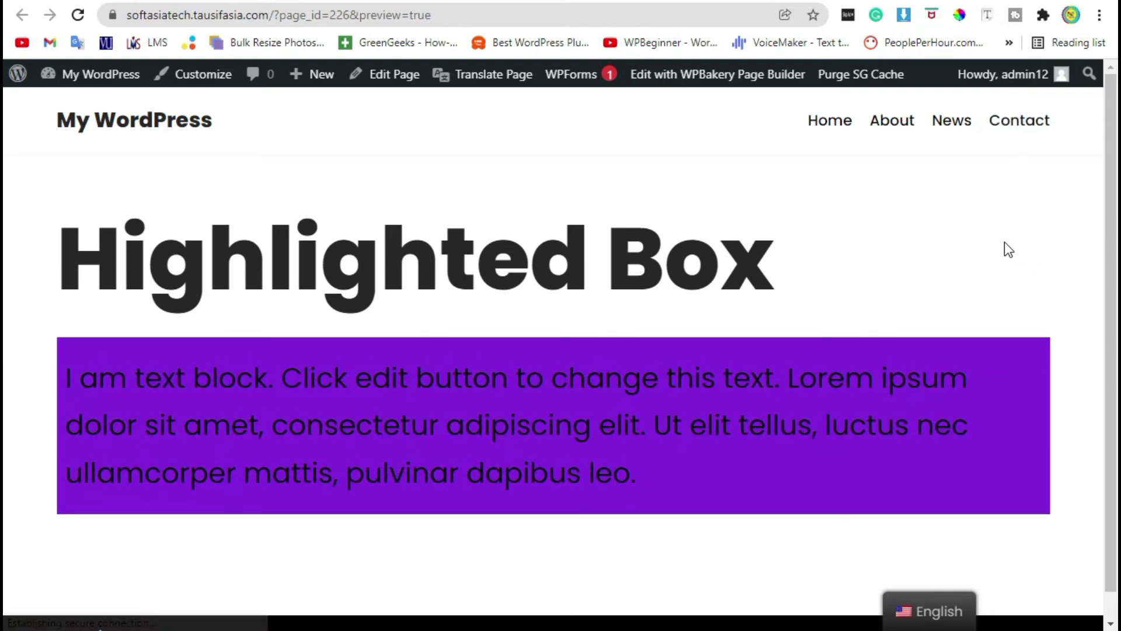
{"action": "left_click_drag", "start_coordinate": [689, 486], "coordinate": [68, 378]}
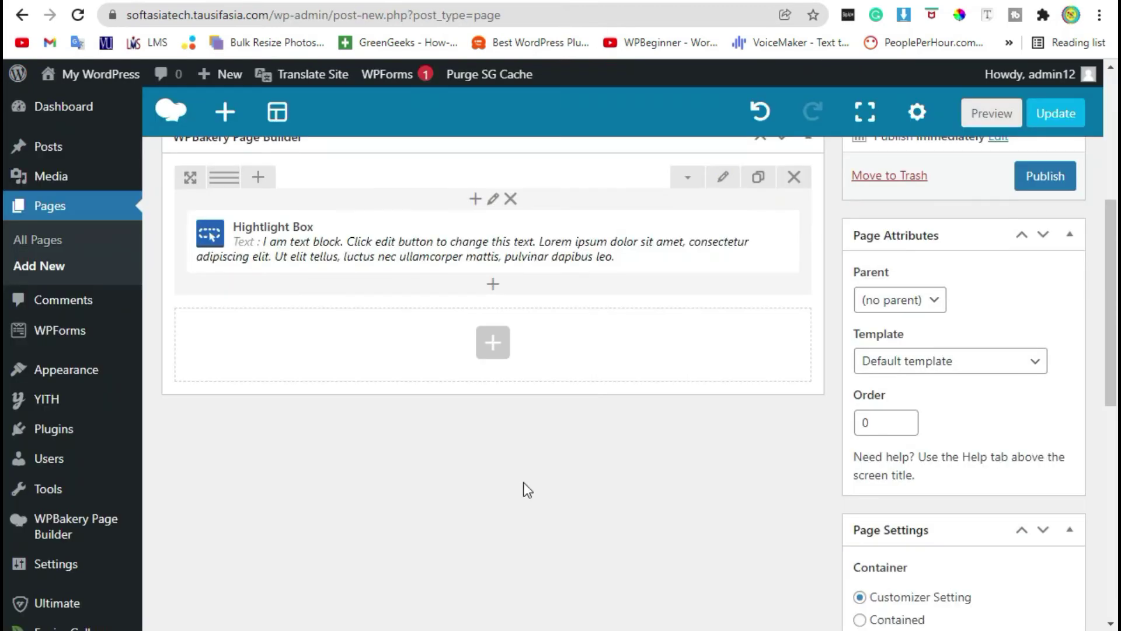
{"action": "mouse_move", "coordinate": [490, 239]}
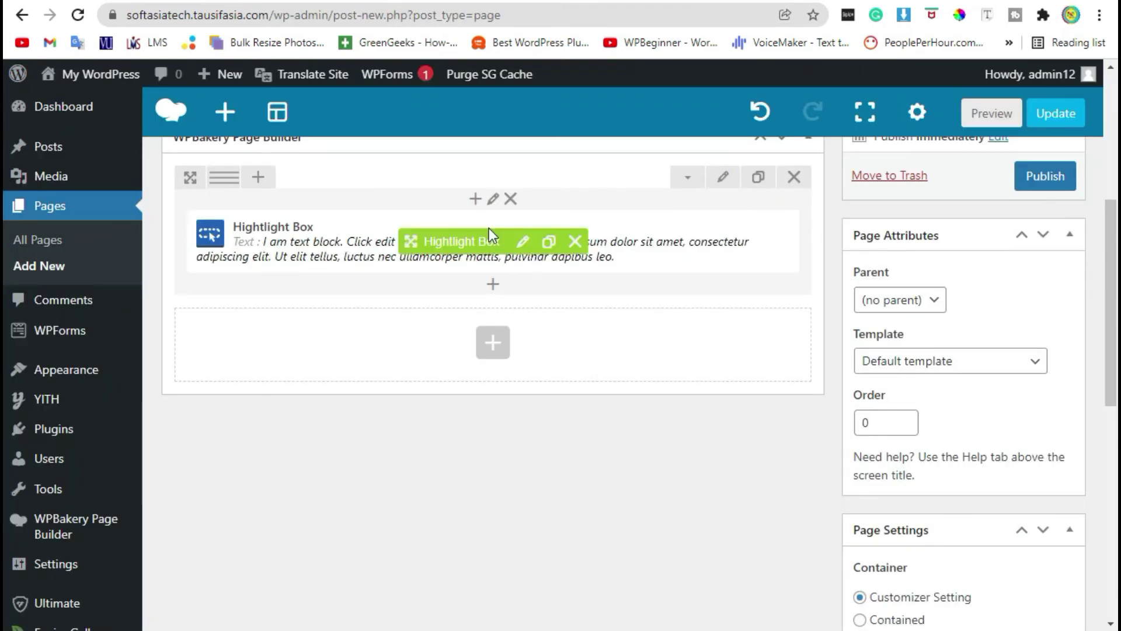
- Enable the box icon with the Slide Top effect and choose the music icon
{"action": "left_click", "coordinate": [520, 244]}
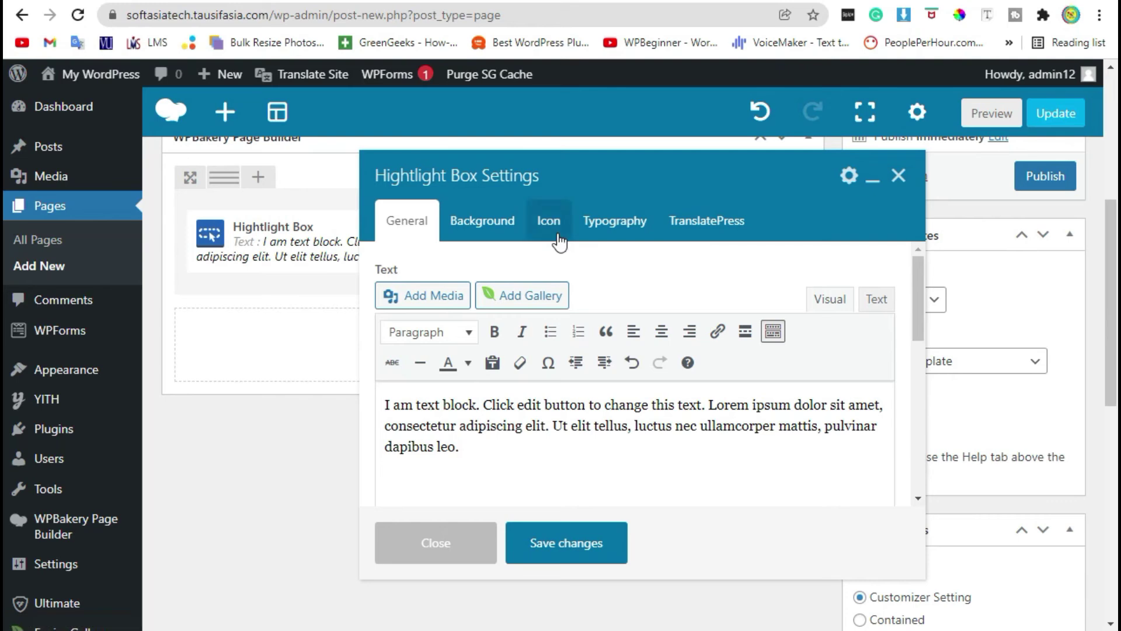
{"action": "left_click", "coordinate": [549, 222]}
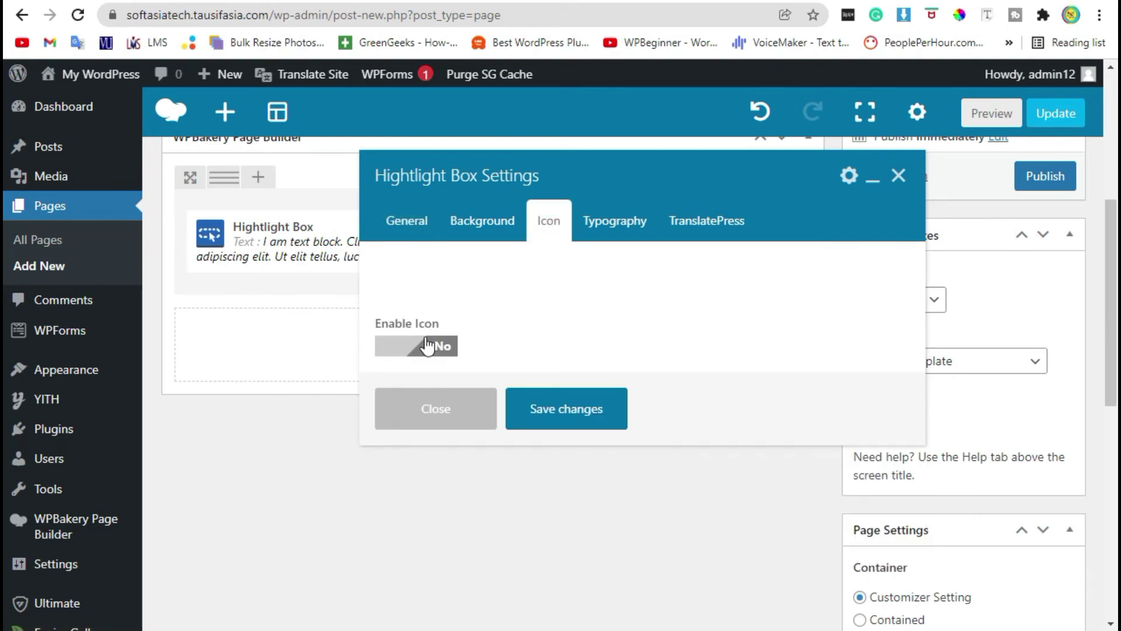
{"action": "left_click", "coordinate": [410, 352]}
{"action": "scroll", "coordinate": [686, 320], "scroll_direction": "down", "scroll_amount": 2}
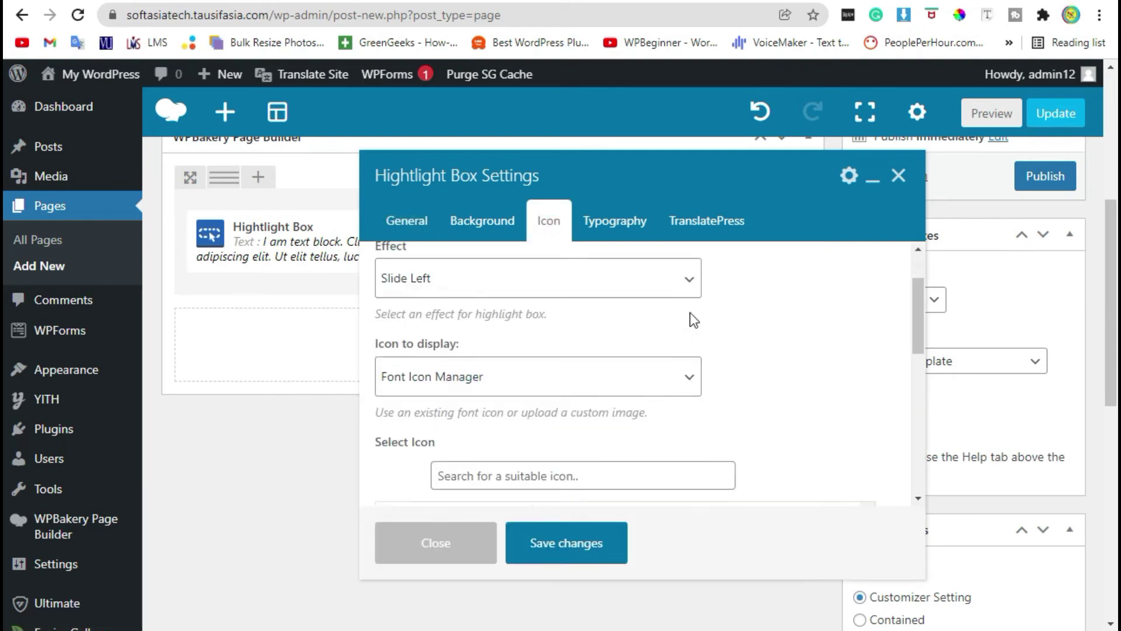
{"action": "scroll", "coordinate": [691, 318], "scroll_direction": "up", "scroll_amount": 2}
{"action": "left_click", "coordinate": [420, 356]}
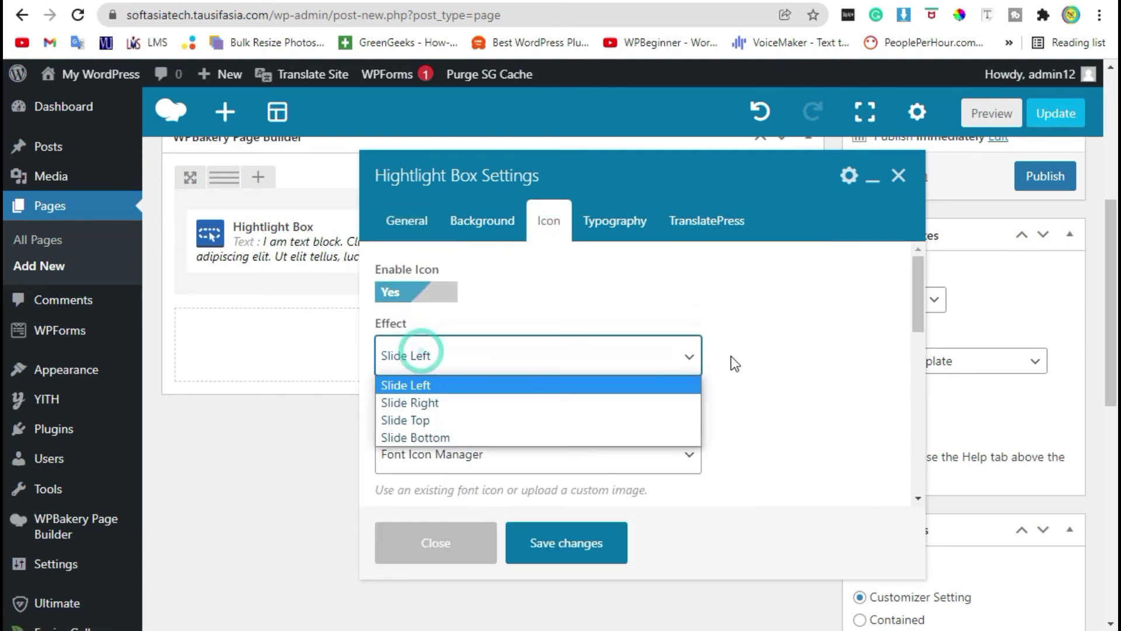
{"action": "left_click", "coordinate": [530, 418]}
{"action": "scroll", "coordinate": [858, 318], "scroll_direction": "down", "scroll_amount": 4}
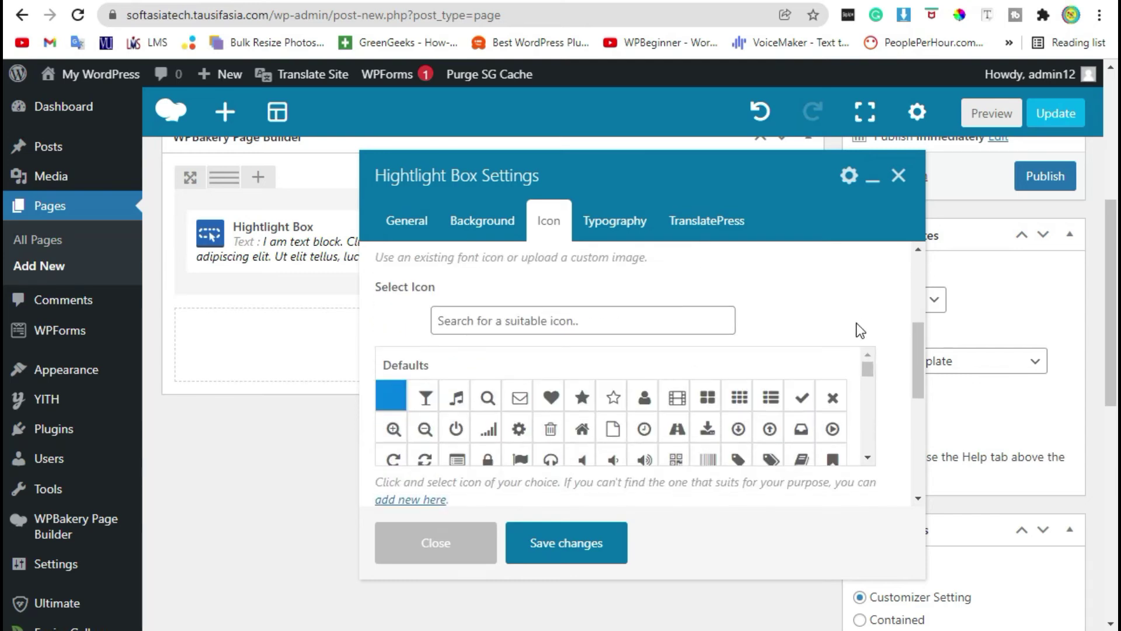
{"action": "left_click", "coordinate": [460, 398]}
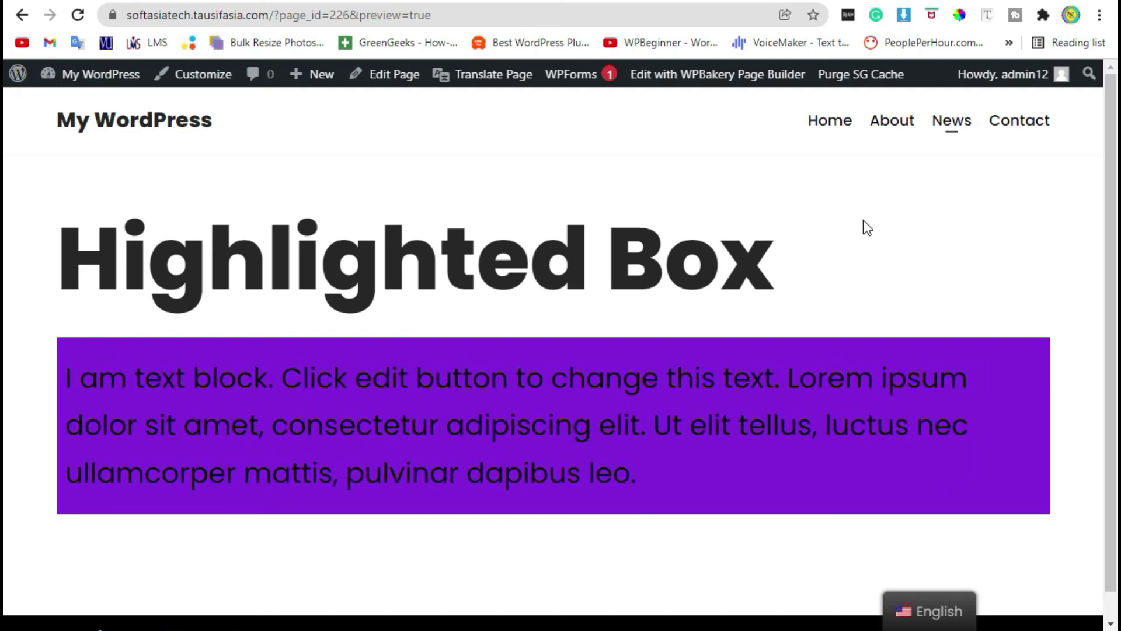
- Check in the preview that the purple box turns olive green and shows a white music-note icon on hover
{"action": "mouse_move", "coordinate": [625, 374]}
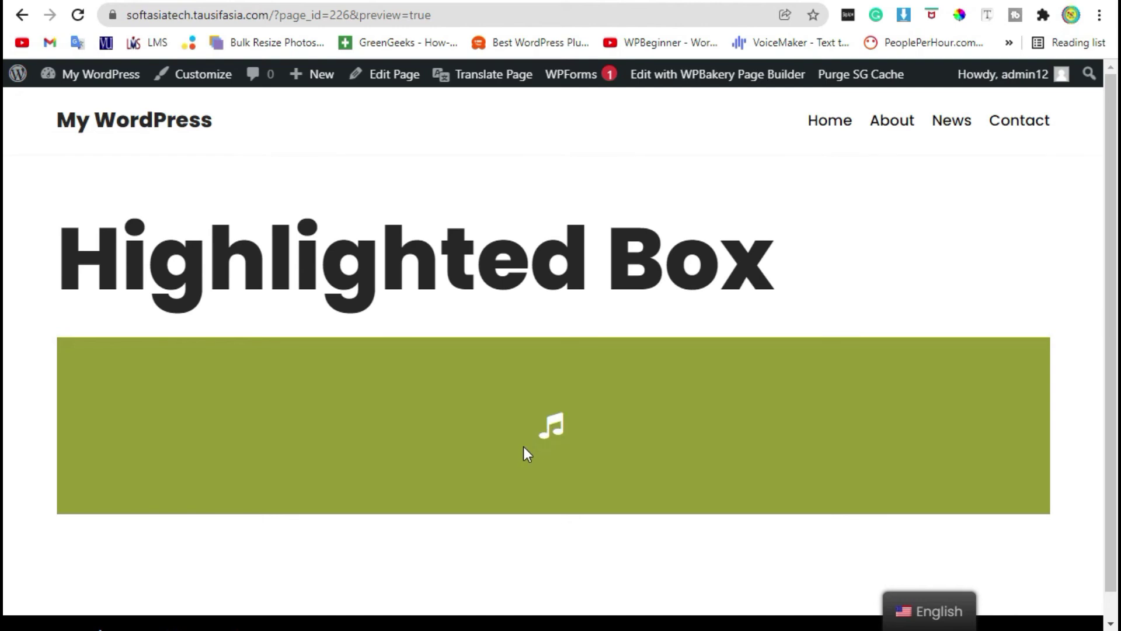